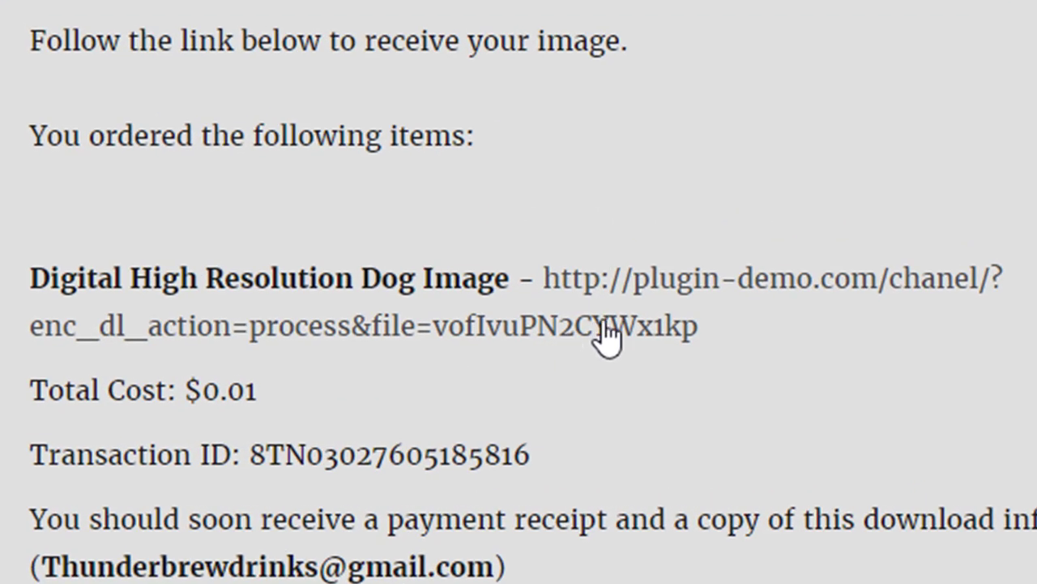
Download the high-resolution dog image from the Thankyou page link and open the downloaded jpg
left_click(597, 328)
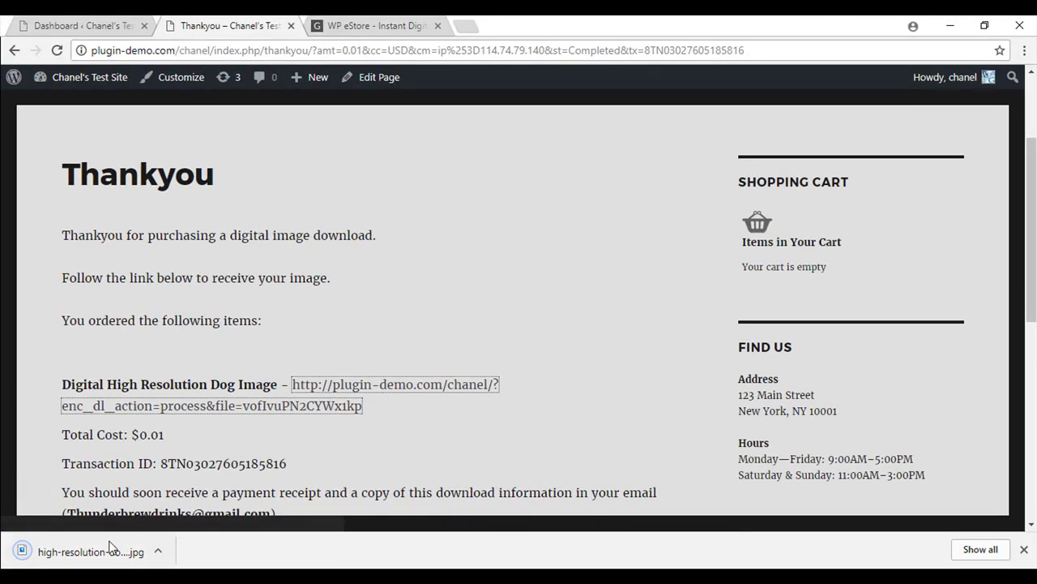
left_click(91, 551)
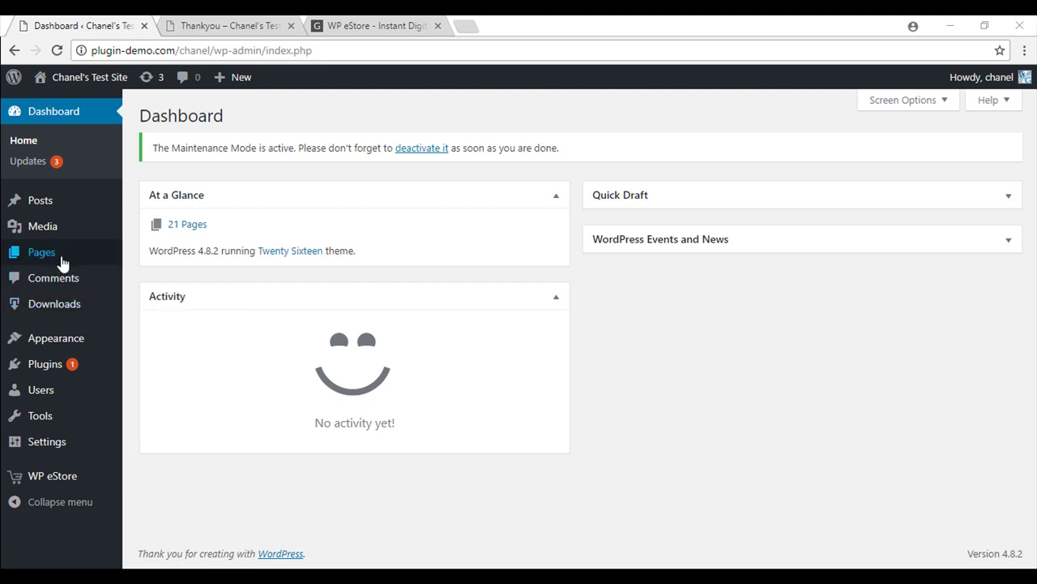
Create a page titled 'Thankyou for your Purchase' and paste the image-access sentence into its body
mouse_move(62, 258)
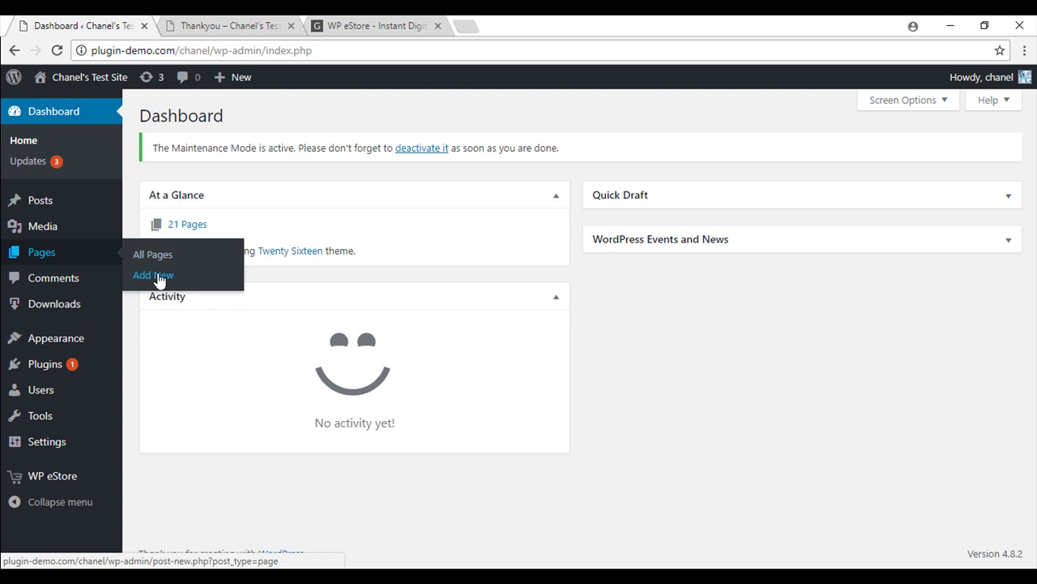
left_click(157, 274)
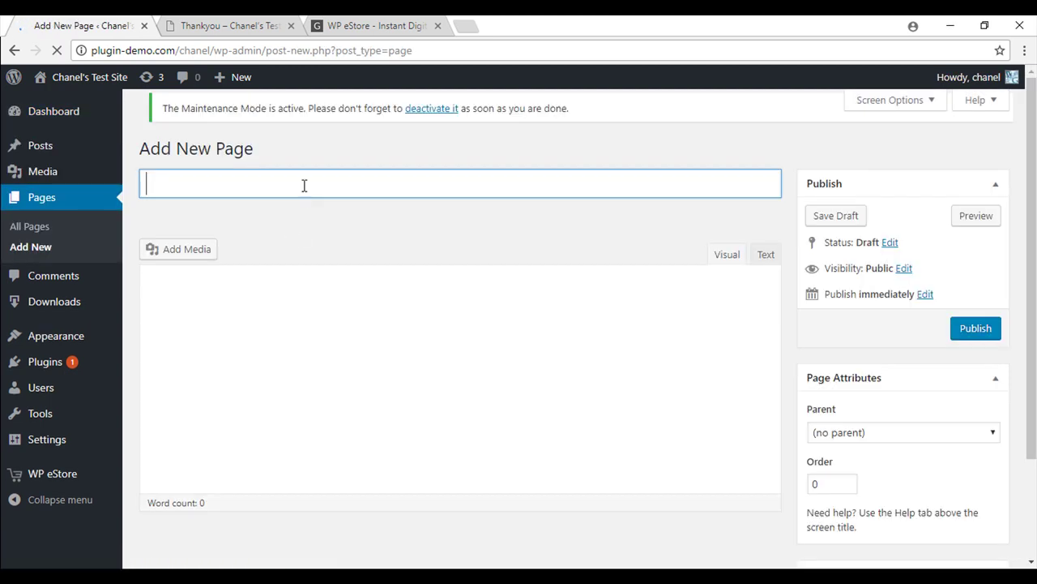
left_click(300, 187)
type("Thankyou for your Purchase")
key("Tab")
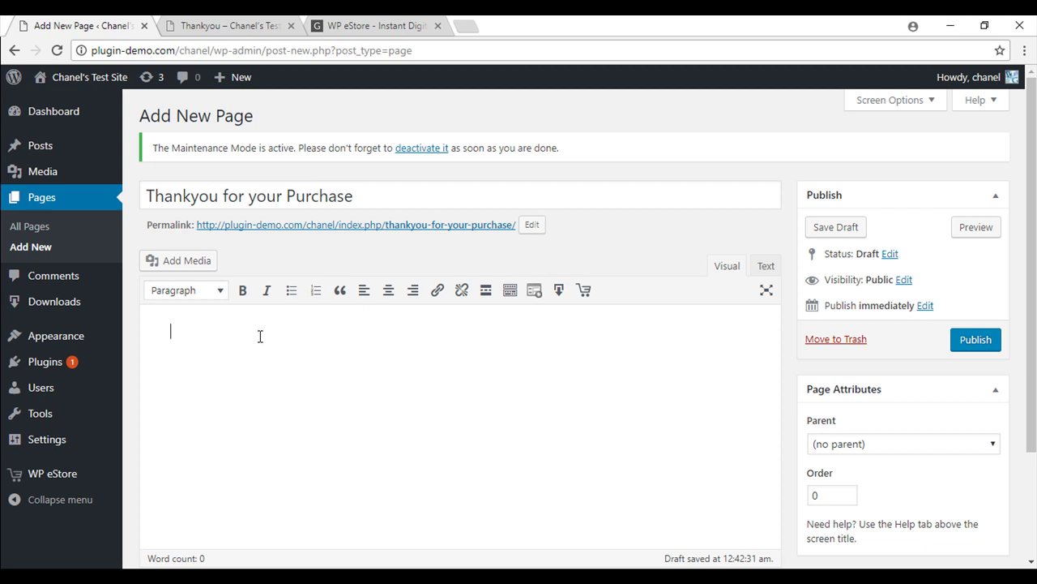
type("The following link will give you access to your high resolution image.")
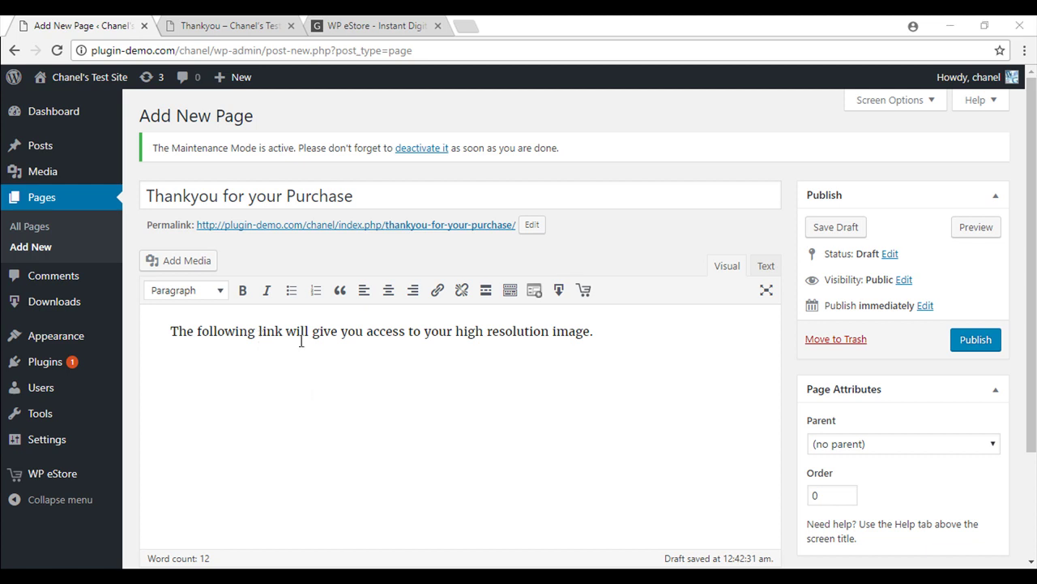
left_click(382, 24)
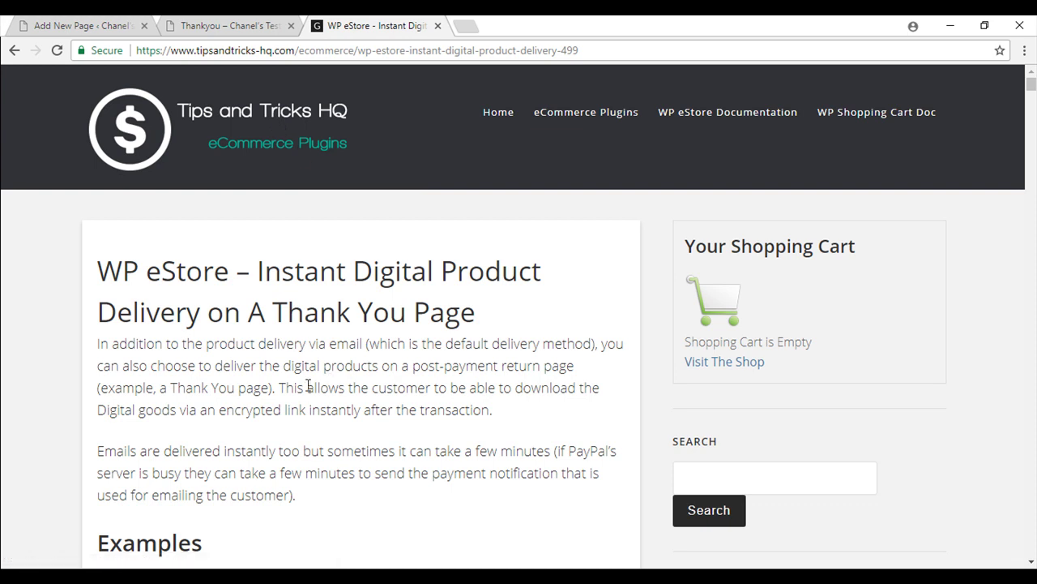
Copy the [wp_eStore_display_transaction_result] shortcode from the Step By Step Setup Instructions
scroll(295, 362, "down", 2)
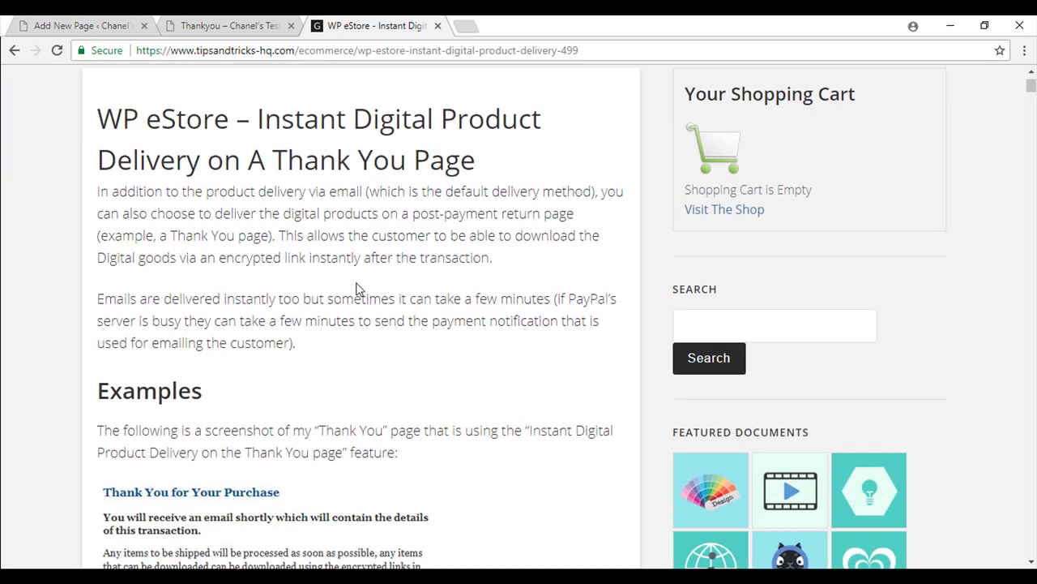
scroll(360, 289, "down", 5)
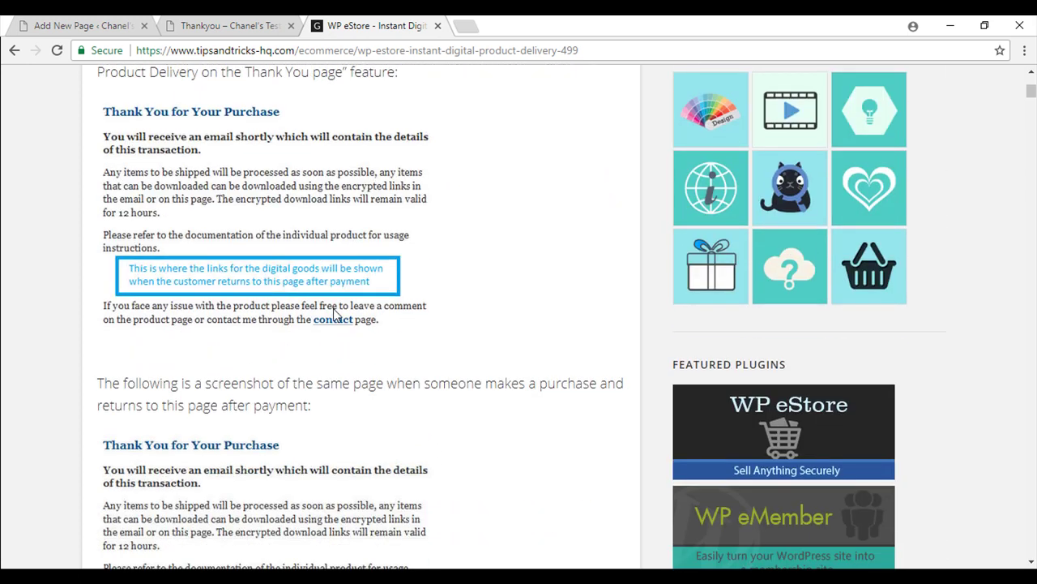
scroll(333, 315, "down", 5)
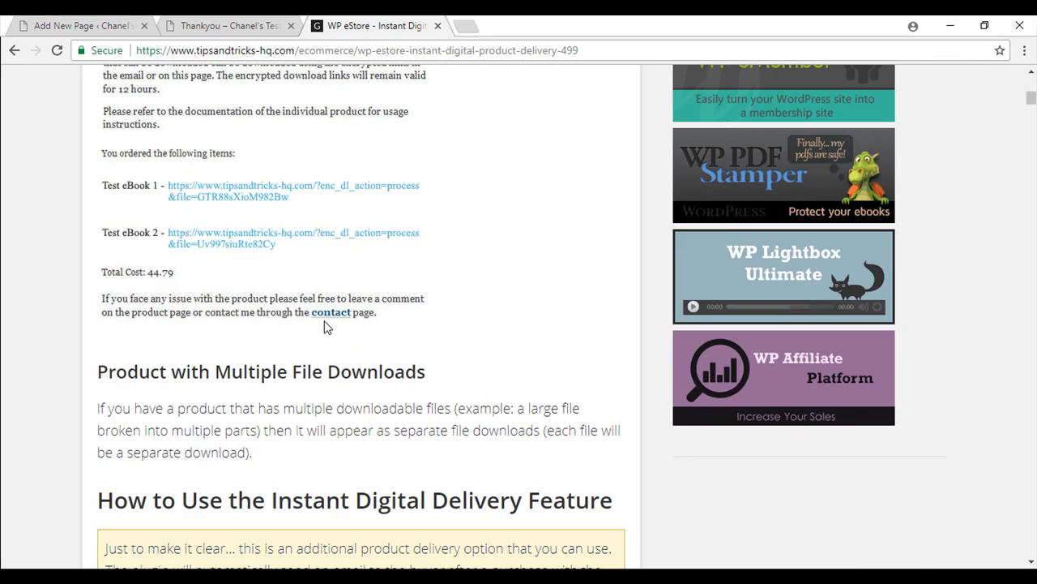
scroll(327, 327, "down", 2)
scroll(327, 327, "down", 3)
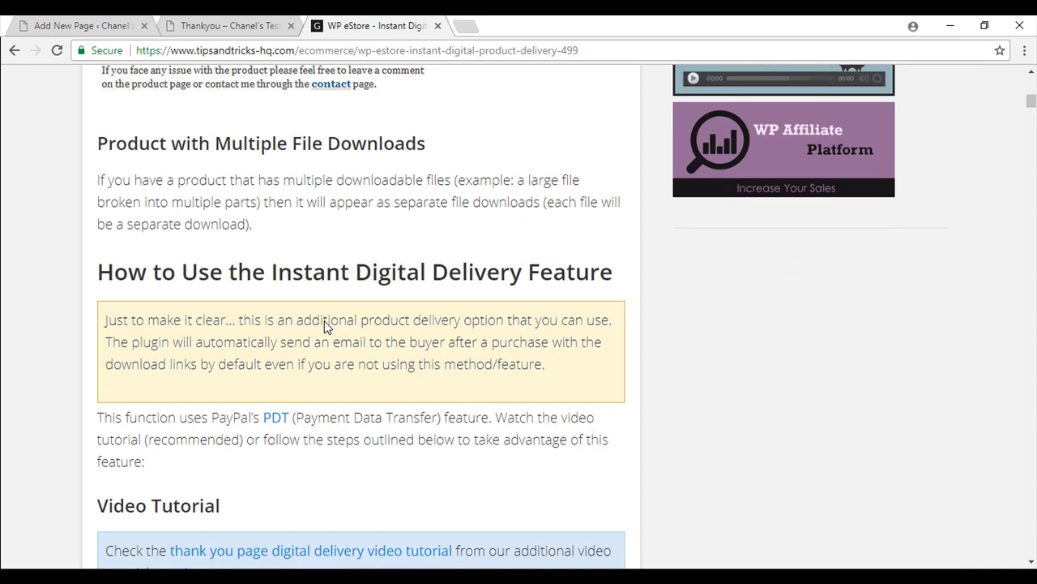
scroll(322, 326, "down", 5)
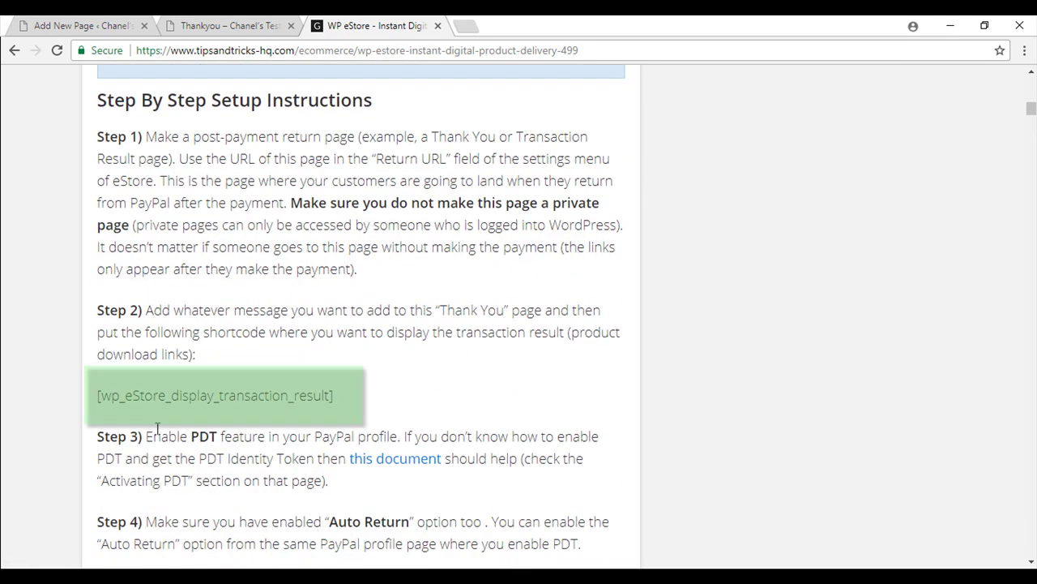
left_click_drag(99, 395, 351, 399)
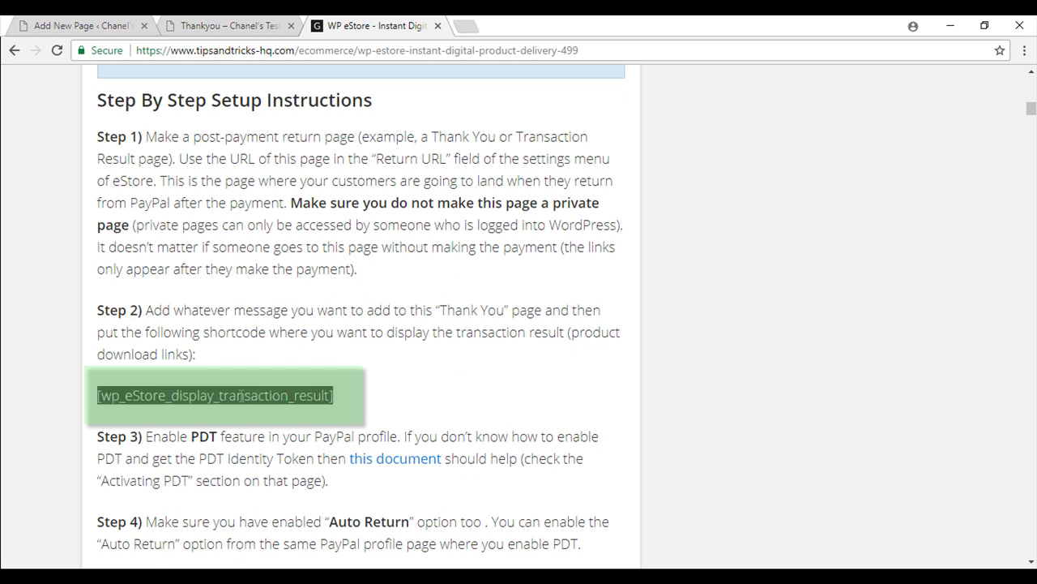
right_click(242, 411)
left_click(275, 409)
Paste the [wp_eStore_display_transaction_result] shortcode below the sentence and save the draft
left_click(237, 23)
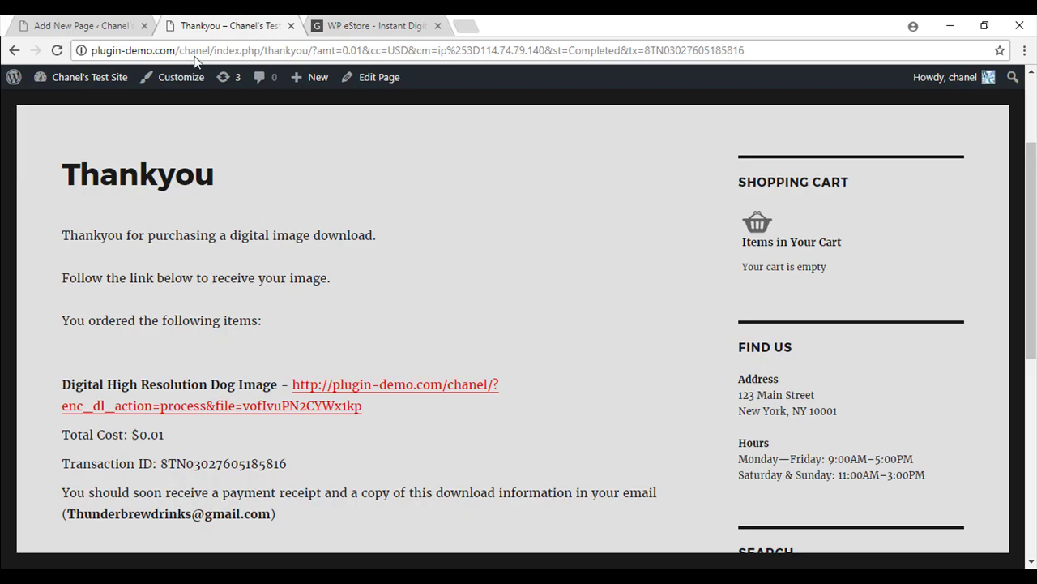
left_click(102, 25)
key("Return")
key("ctrl+v")
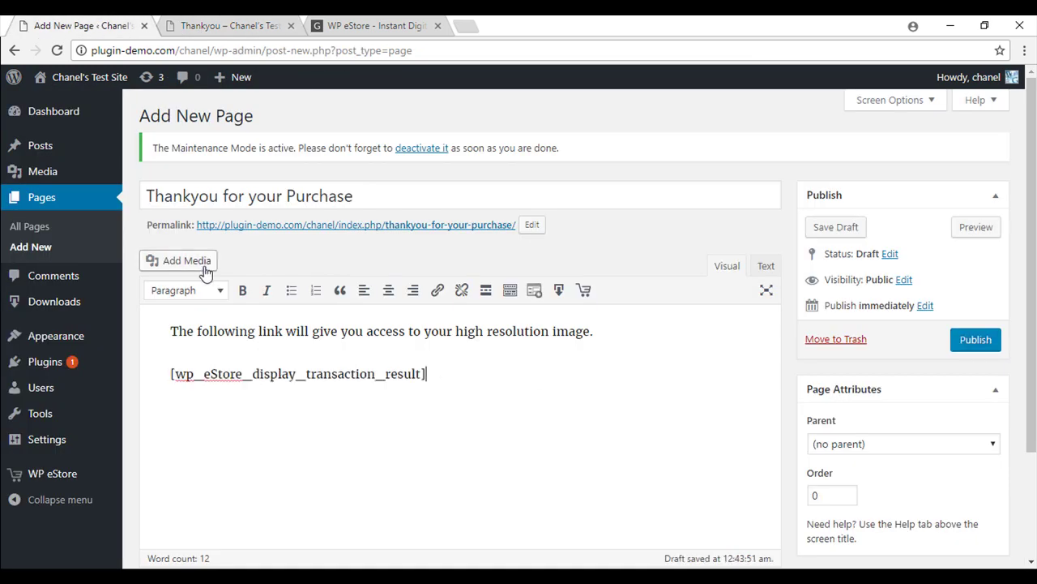
left_click(828, 227)
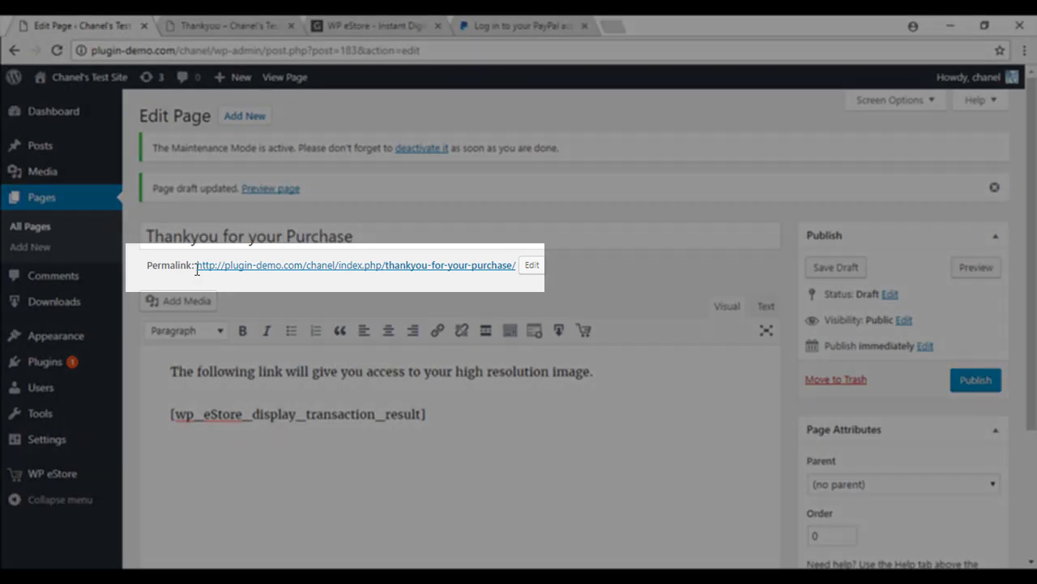
Copy the page's thankyou-for-your-purchase permalink address
left_click_drag(196, 265, 514, 268)
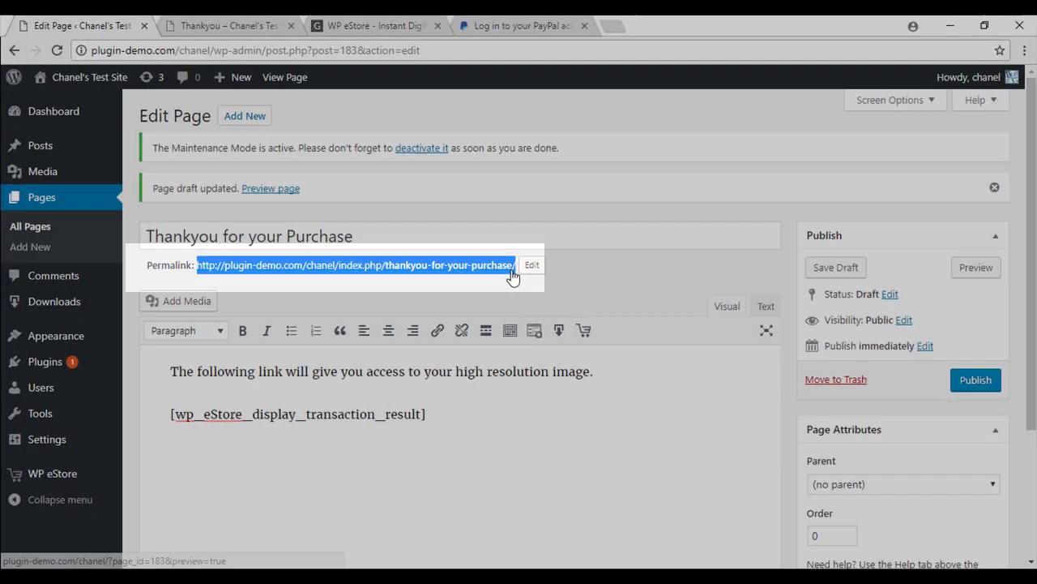
right_click(499, 269)
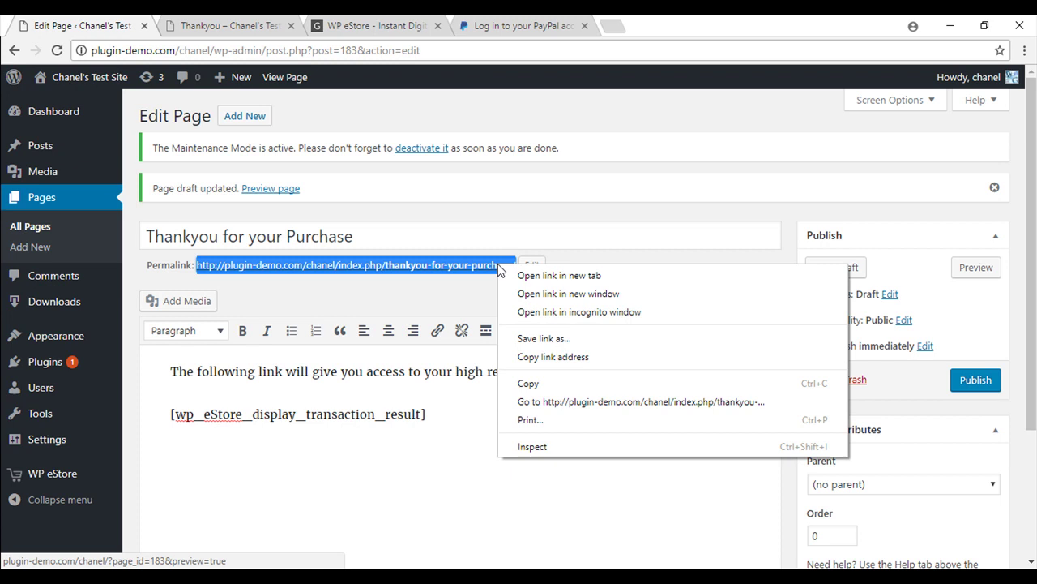
left_click(540, 387)
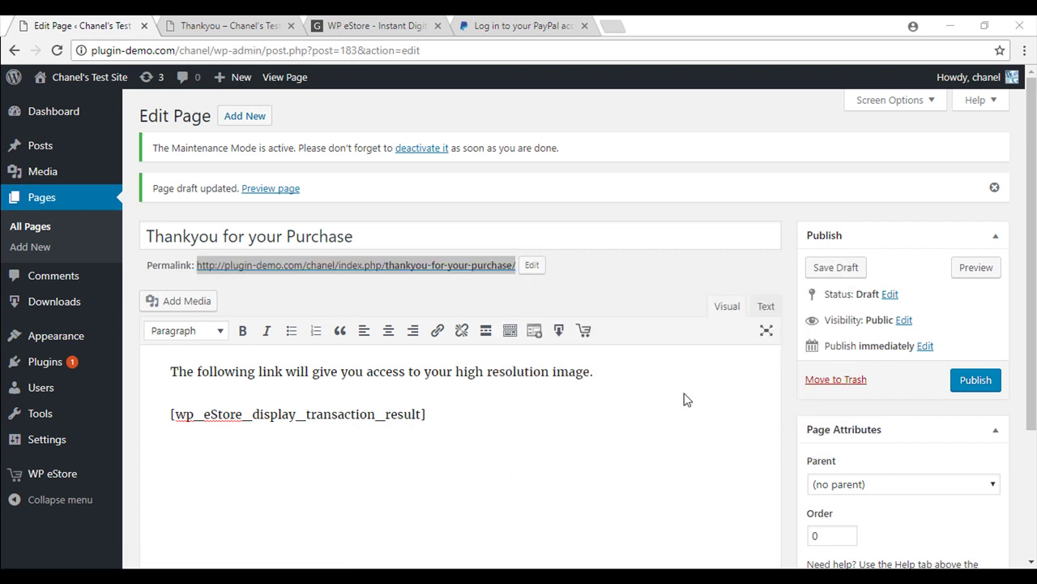
Sign in to PayPal and open Website preferences under Profile and settings > Selling tools
left_click(535, 26)
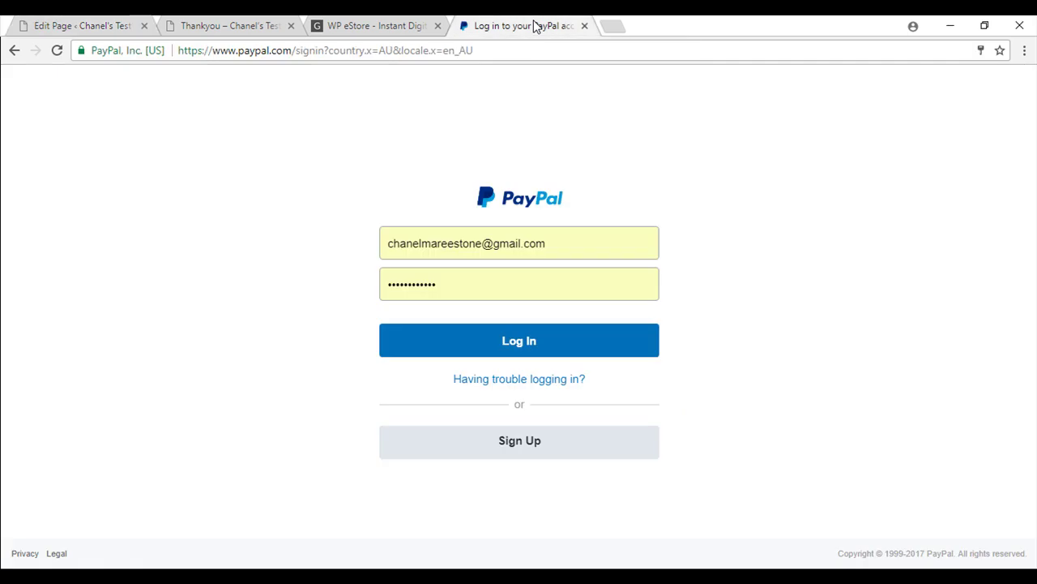
left_click(505, 341)
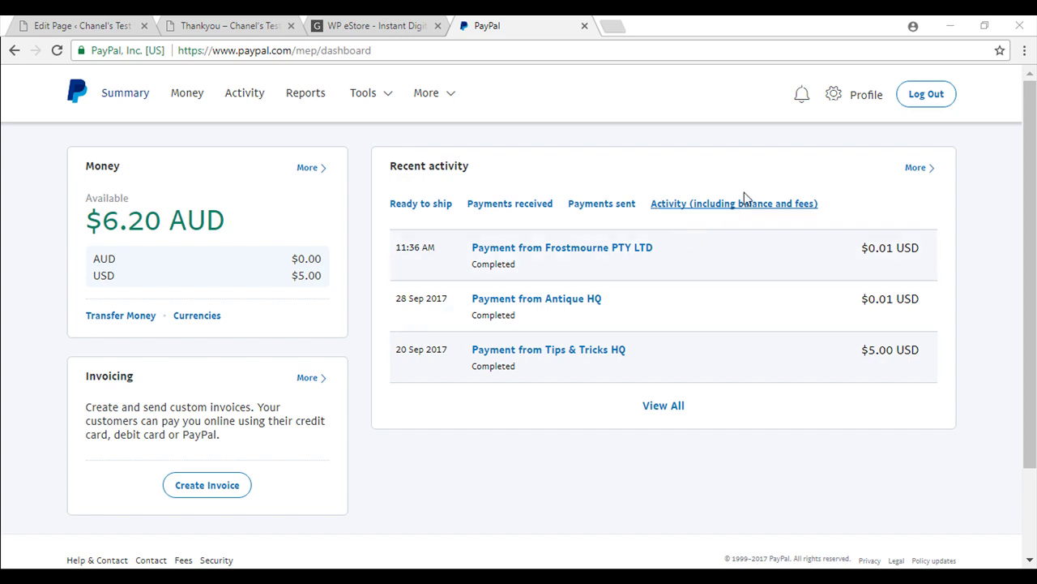
mouse_move(832, 101)
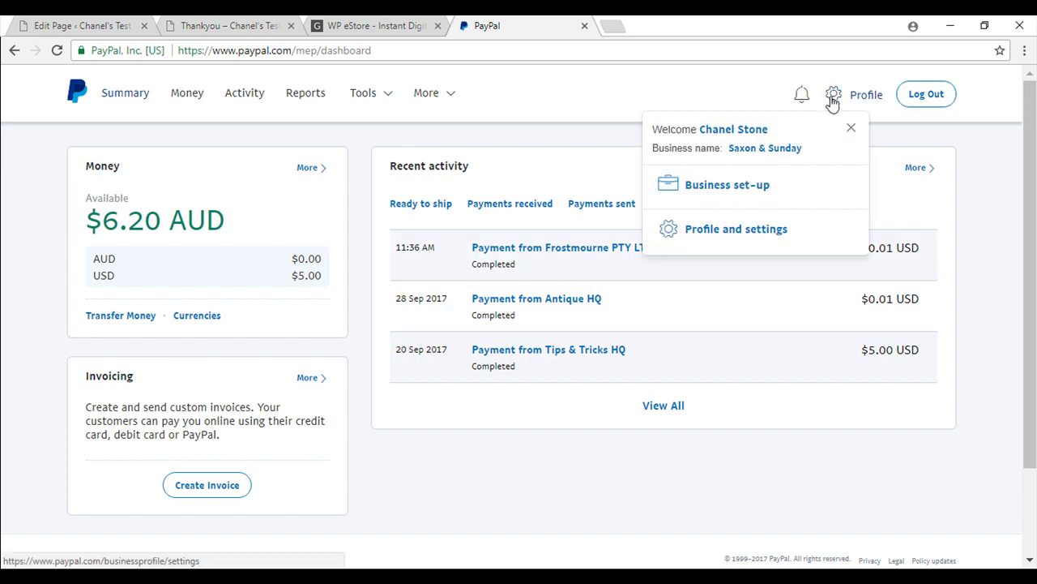
left_click(753, 231)
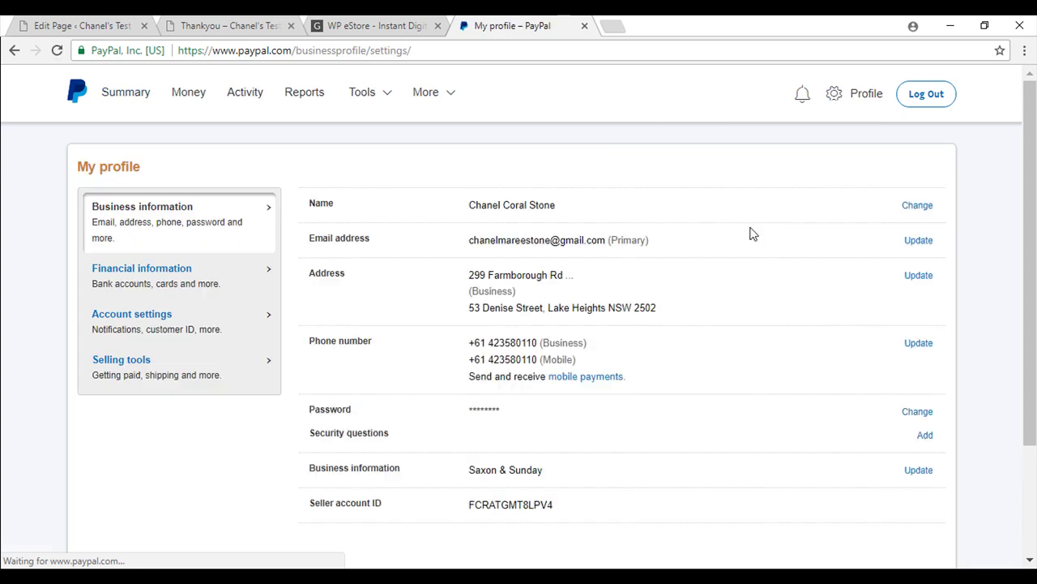
left_click(160, 374)
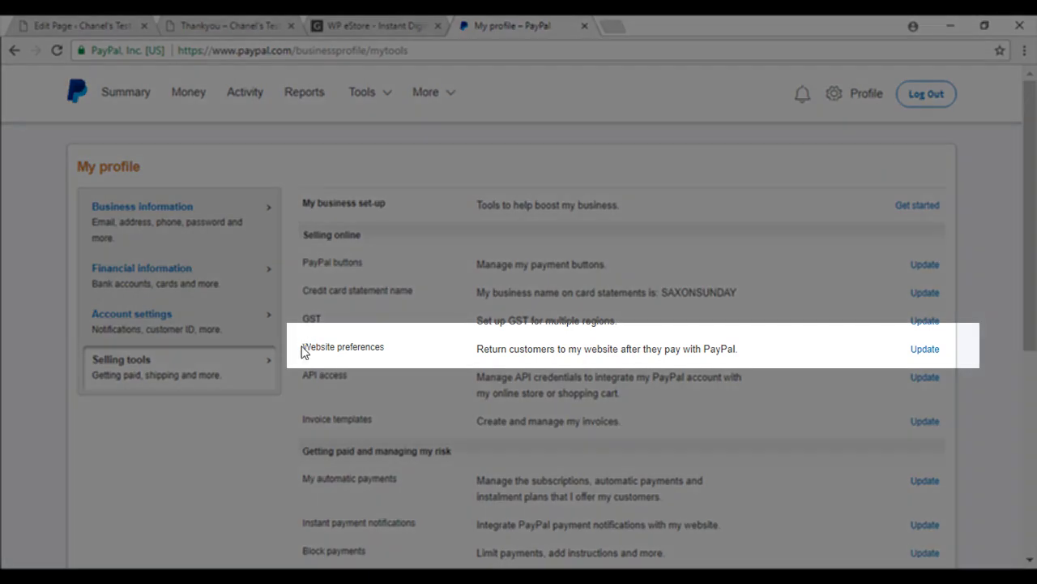
left_click_drag(303, 347, 378, 344)
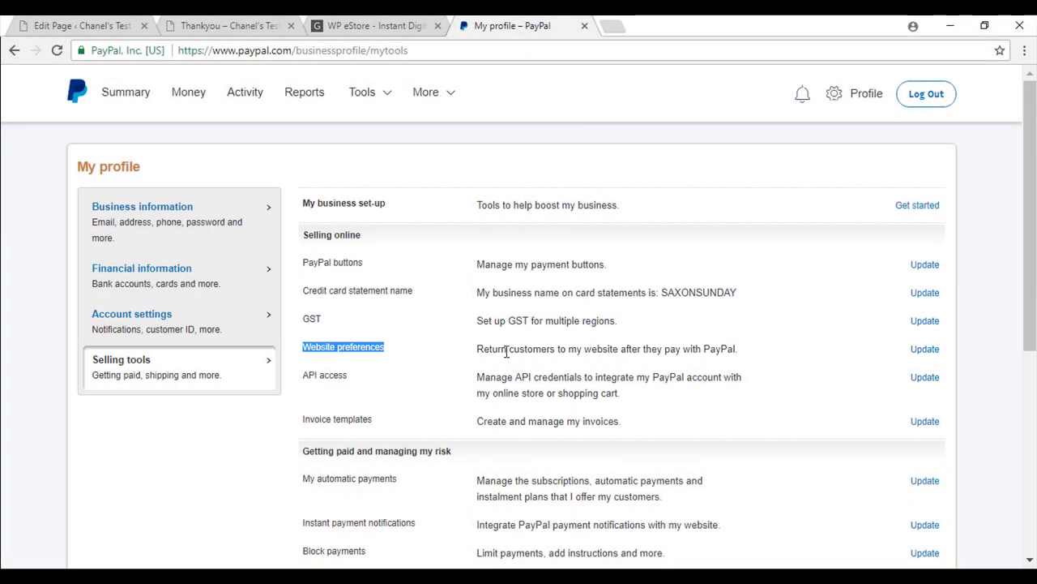
left_click(925, 350)
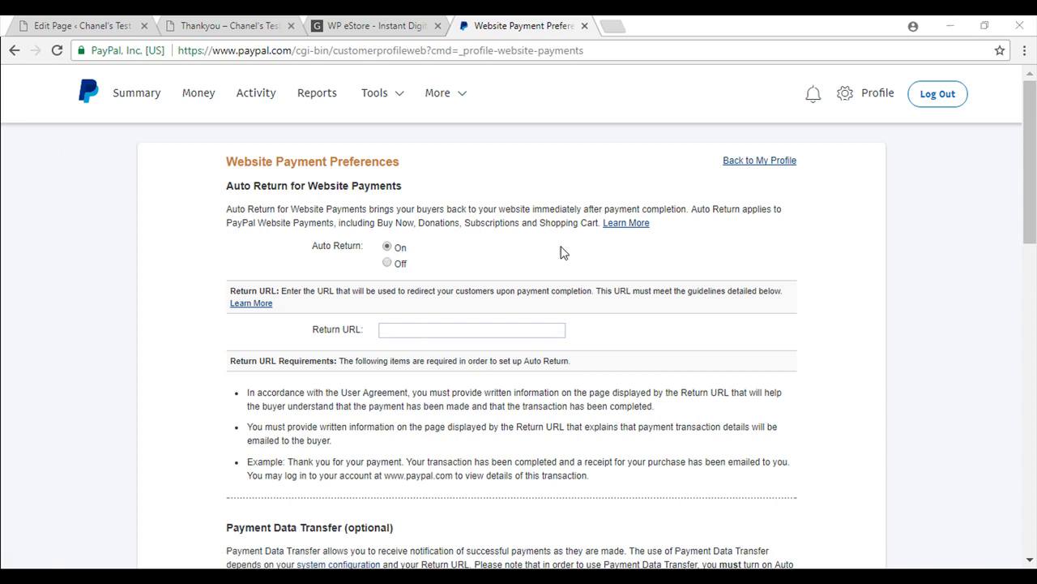
Set the Return URL to the copied thankyou-for-your-purchase page address
scroll(505, 316, "down", 1)
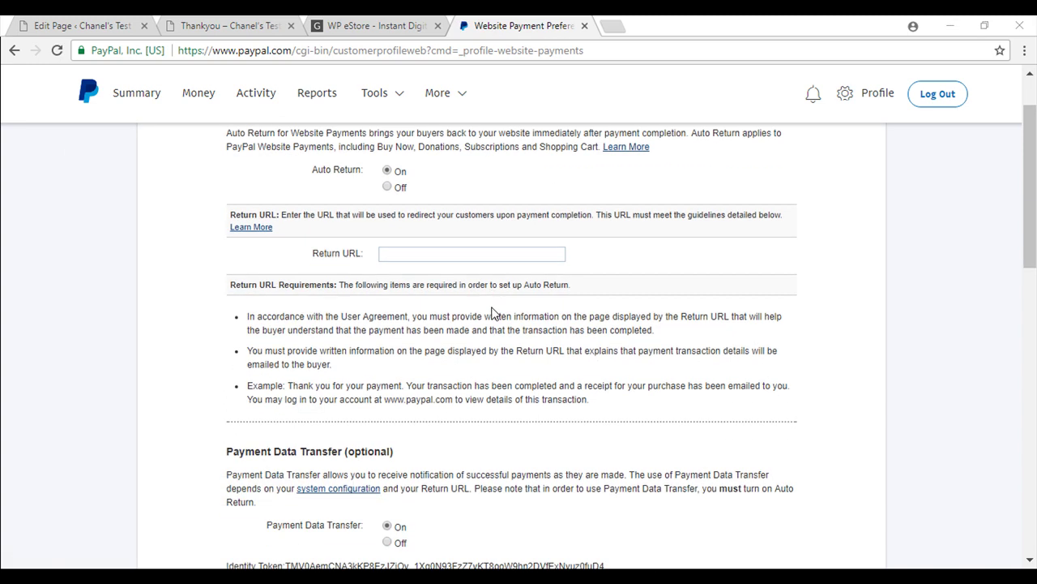
left_click(396, 255)
key("ctrl+v")
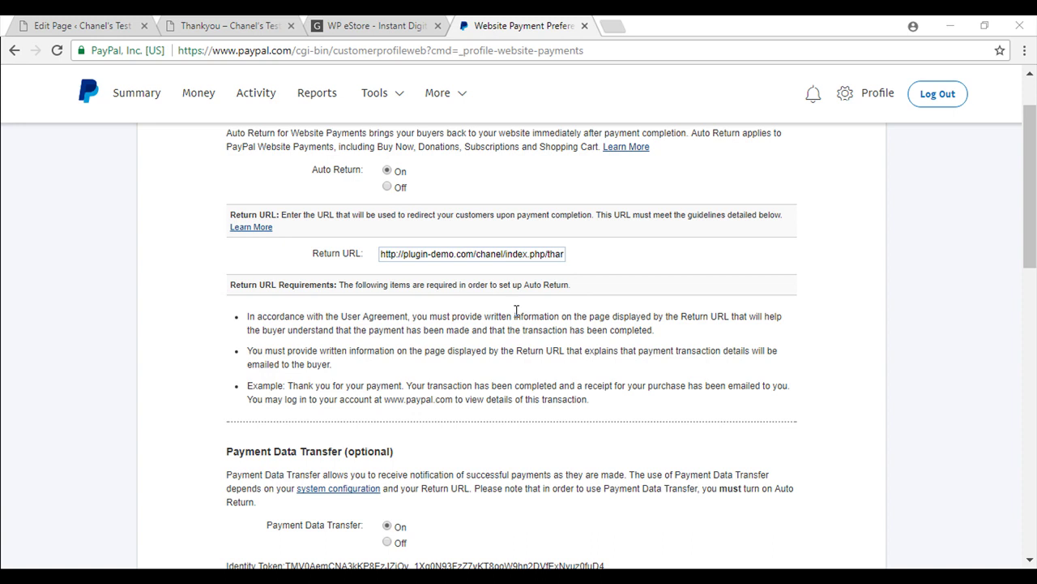
scroll(517, 311, "down", 3)
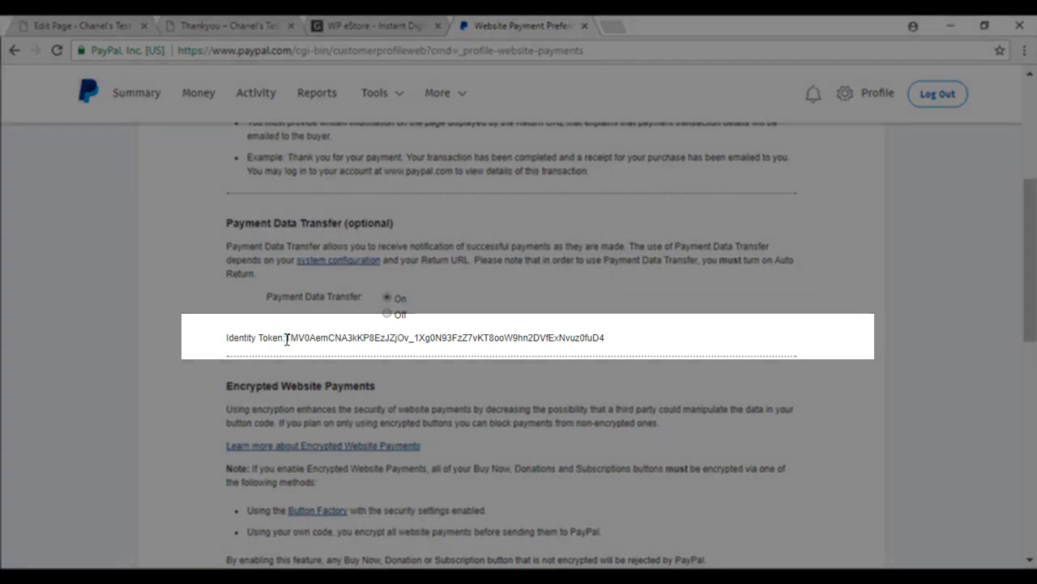
Copy the Payment Data Transfer identity token and save the website payment preferences
left_click_drag(285, 340, 607, 338)
right_click(586, 341)
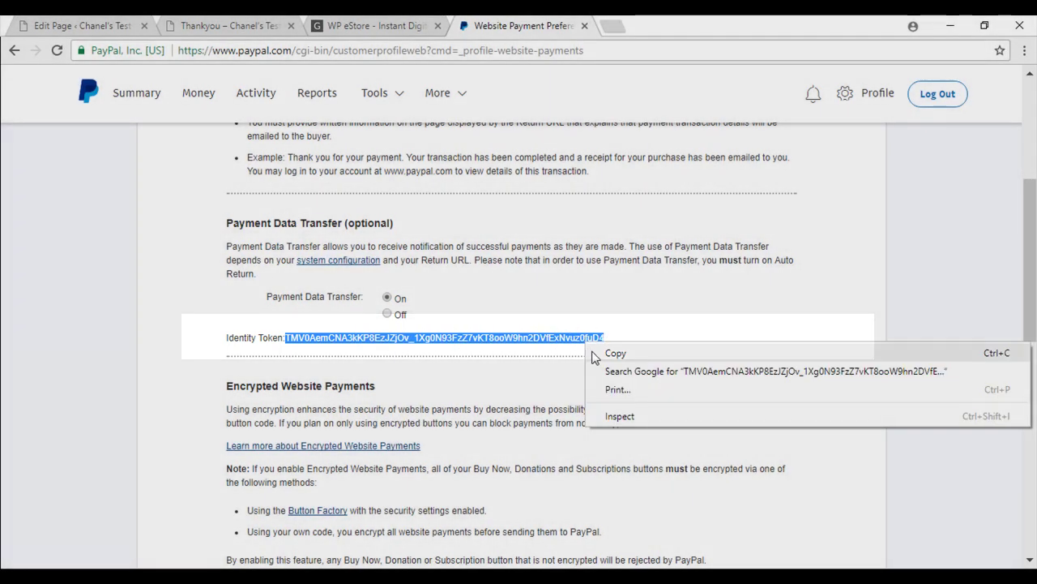
left_click(596, 352)
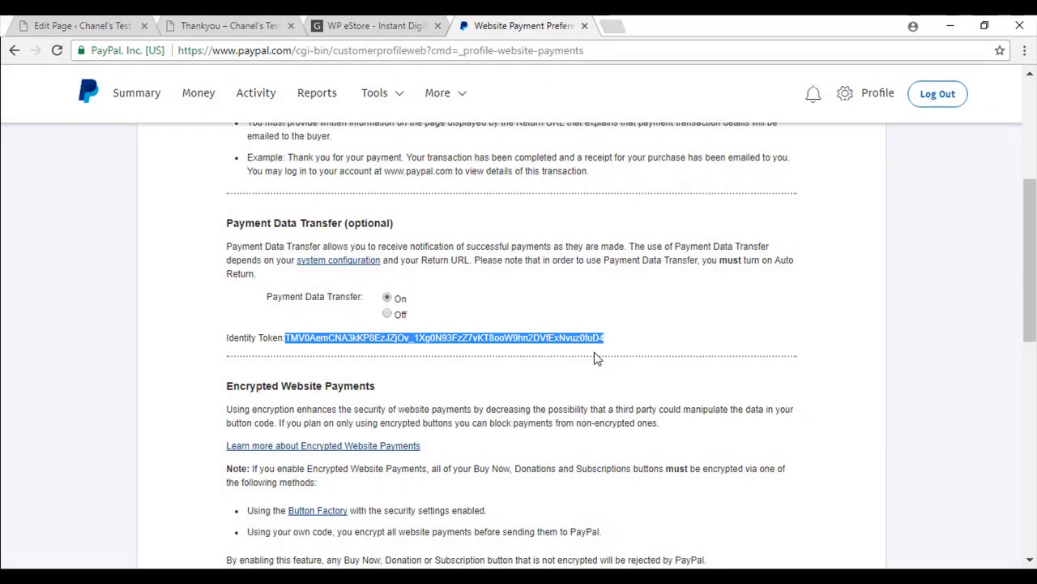
key("alt+Tab")
scroll(502, 373, "down", 7)
scroll(502, 372, "down", 1)
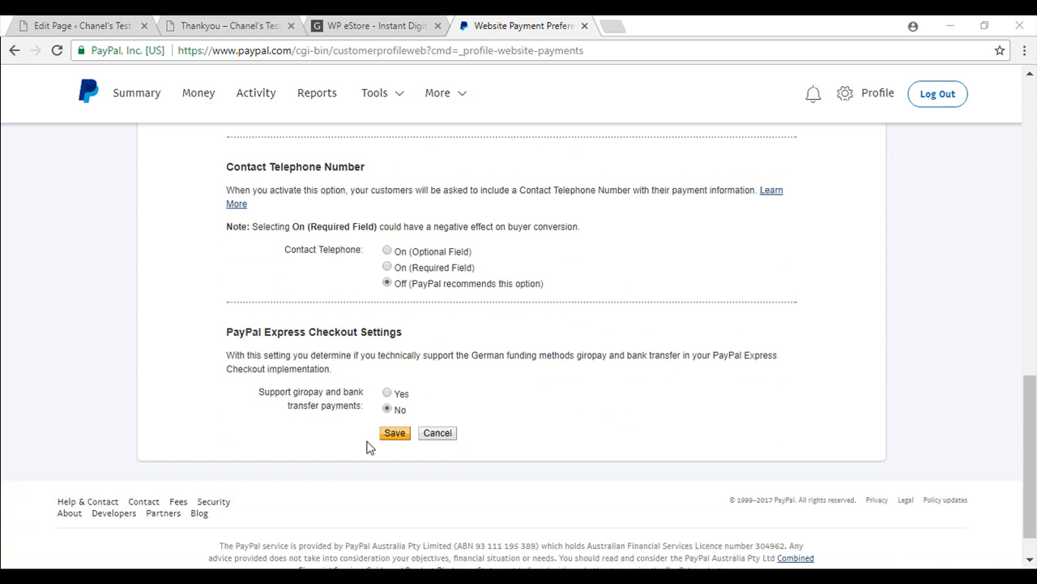
left_click(394, 433)
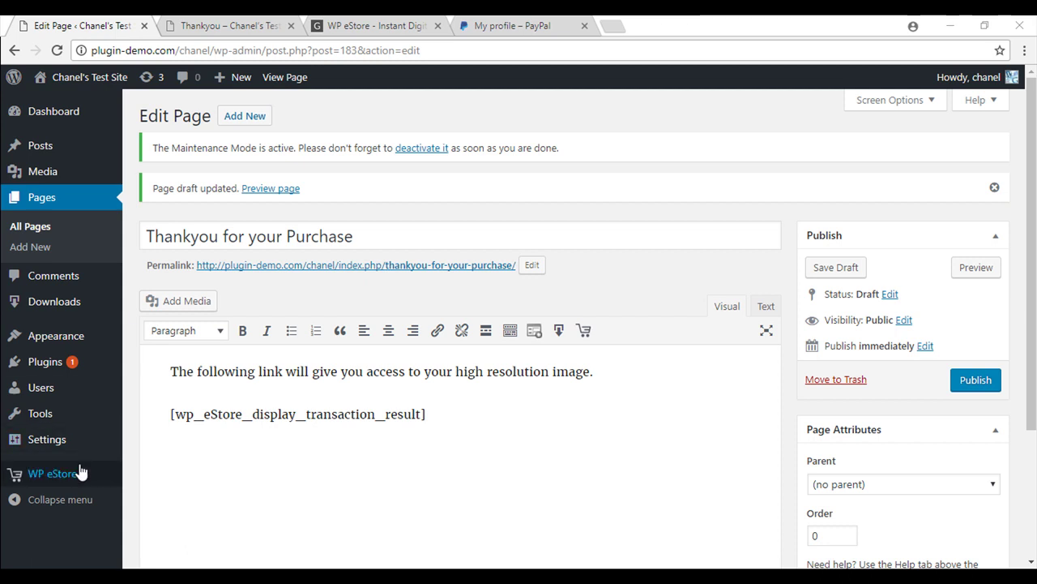
Go to the WP eStore Payment Gateway Settings section
mouse_move(79, 475)
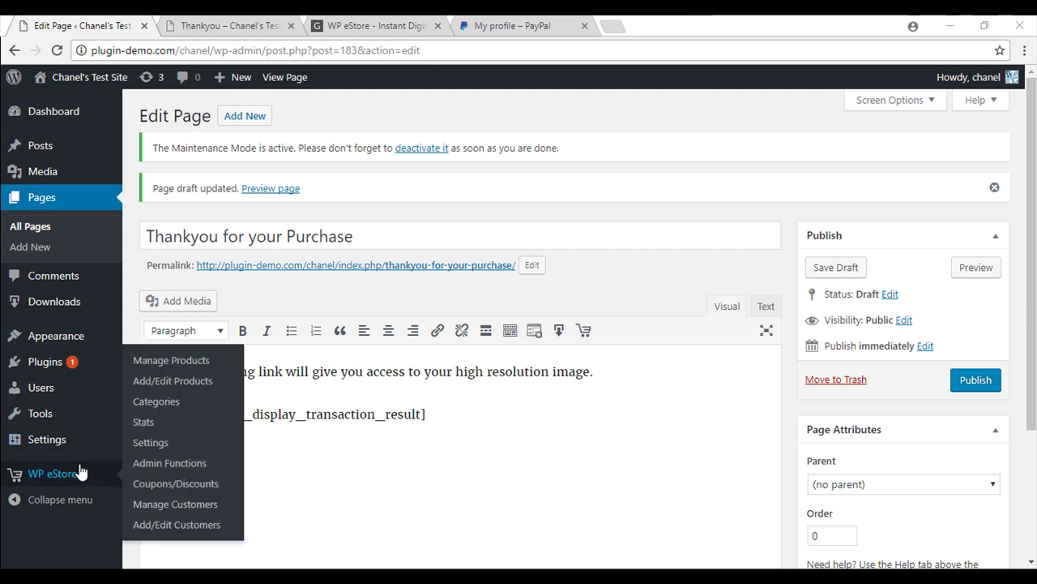
left_click(160, 444)
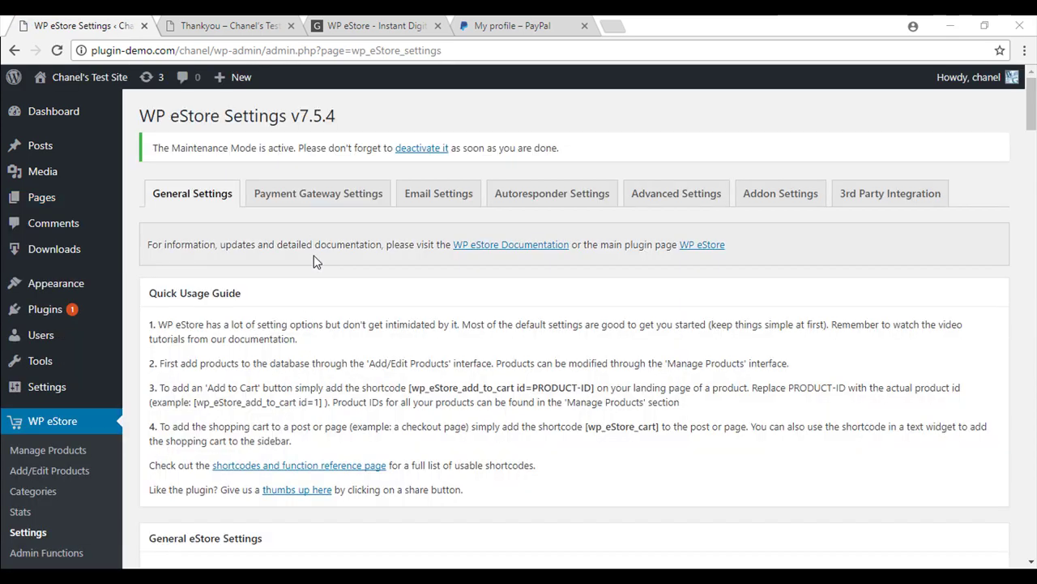
left_click(312, 198)
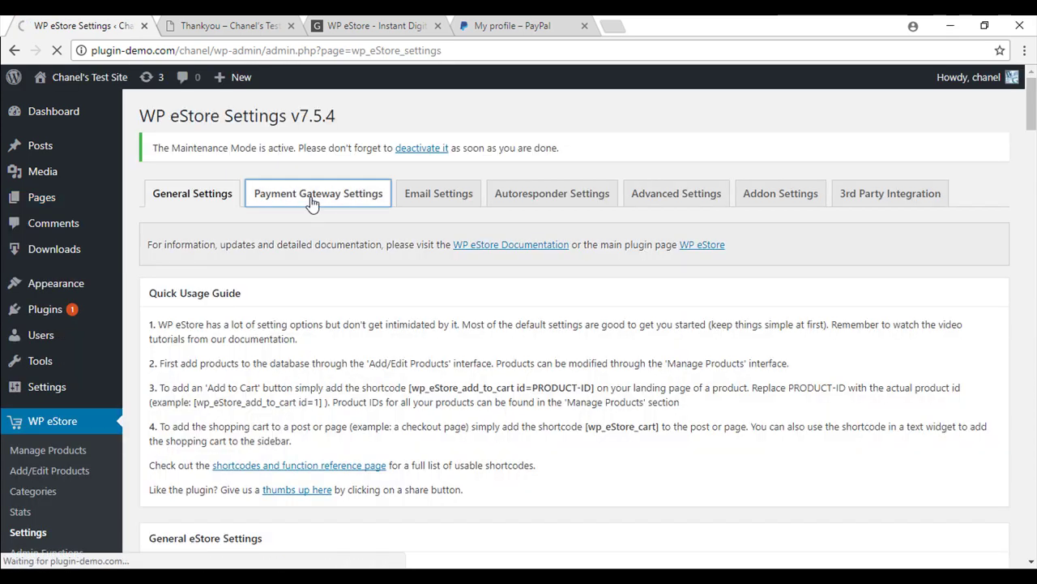
scroll(312, 297, "down", 3)
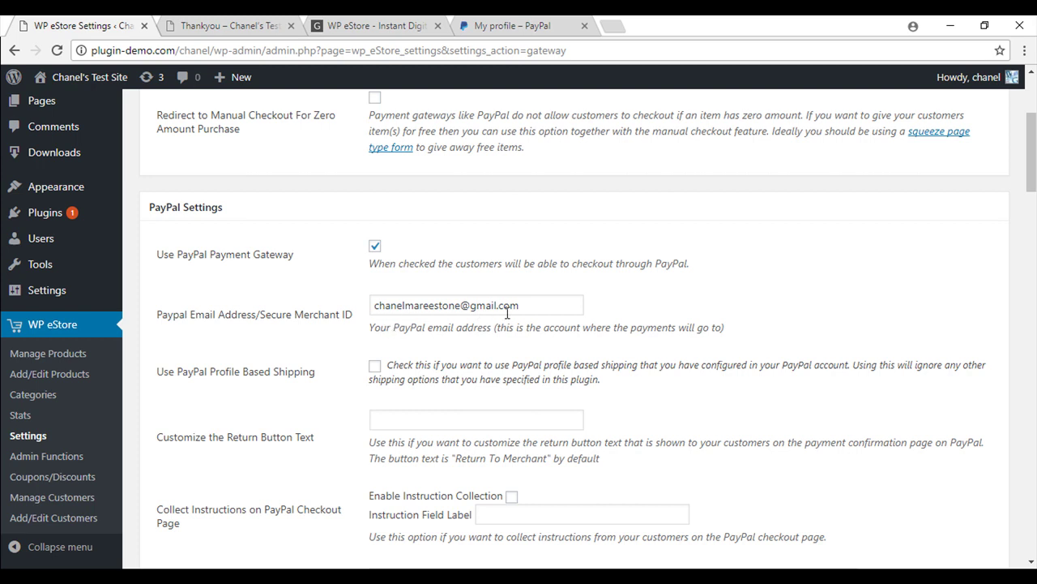
scroll(453, 218, "down", 2)
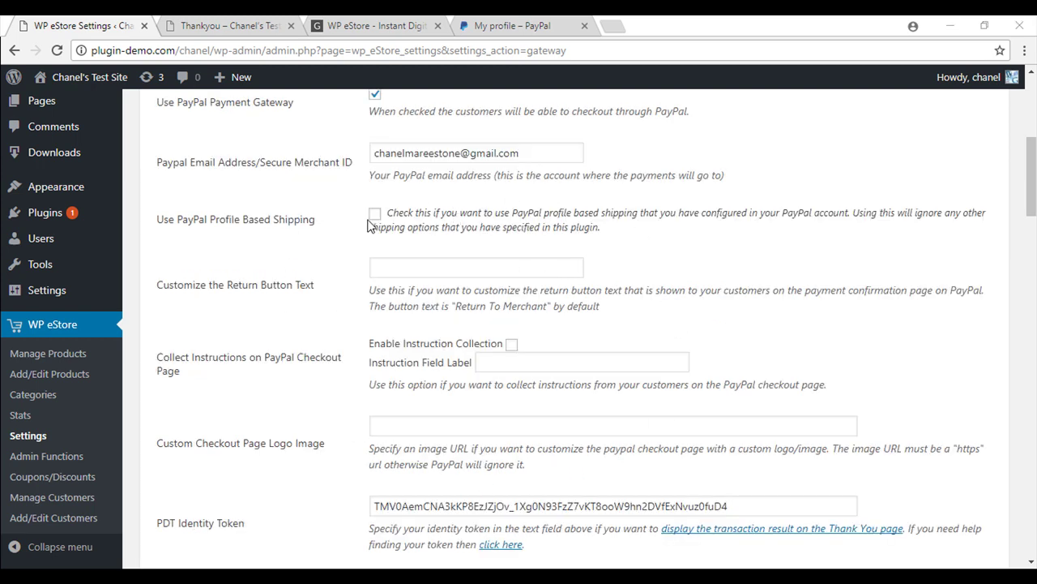
scroll(567, 413, "down", 1)
scroll(633, 408, "down", 1)
Replace the PDT Identity Token with the copied PayPal token and update the settings
left_click_drag(759, 353, 377, 353)
key("BackSpace")
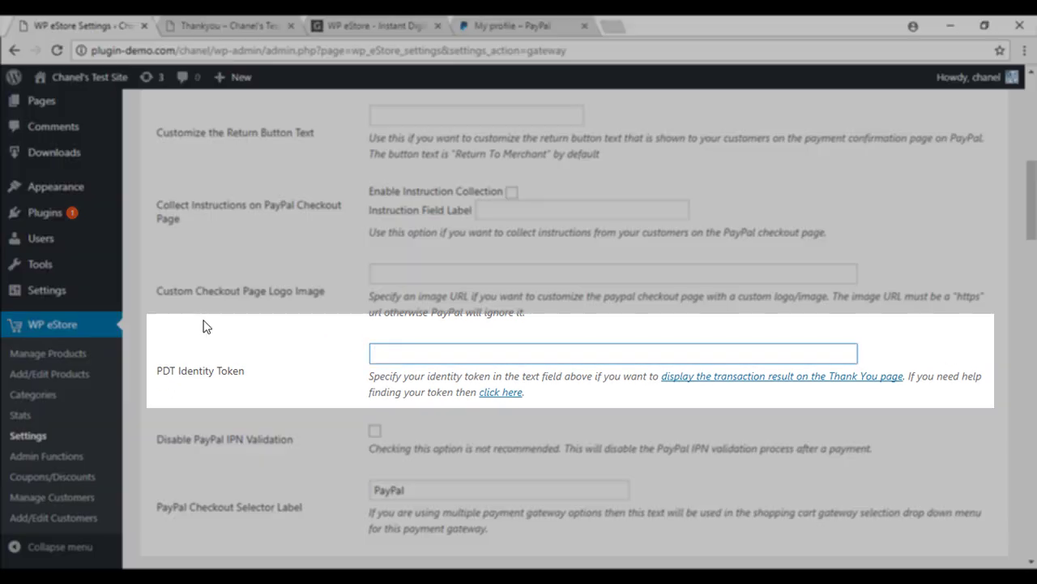
key("ctrl+v")
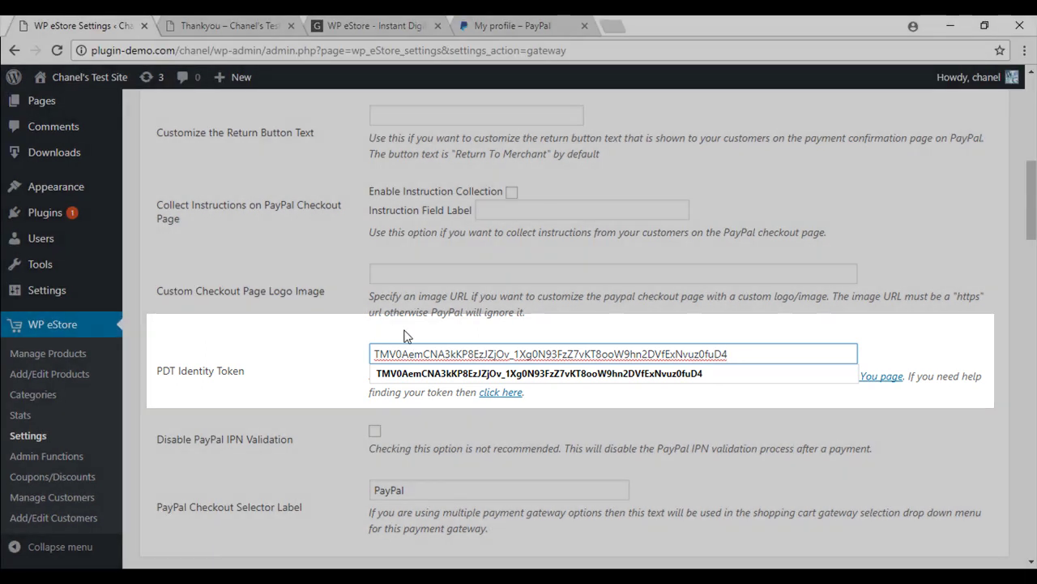
left_click(408, 337)
scroll(576, 327, "down", 1)
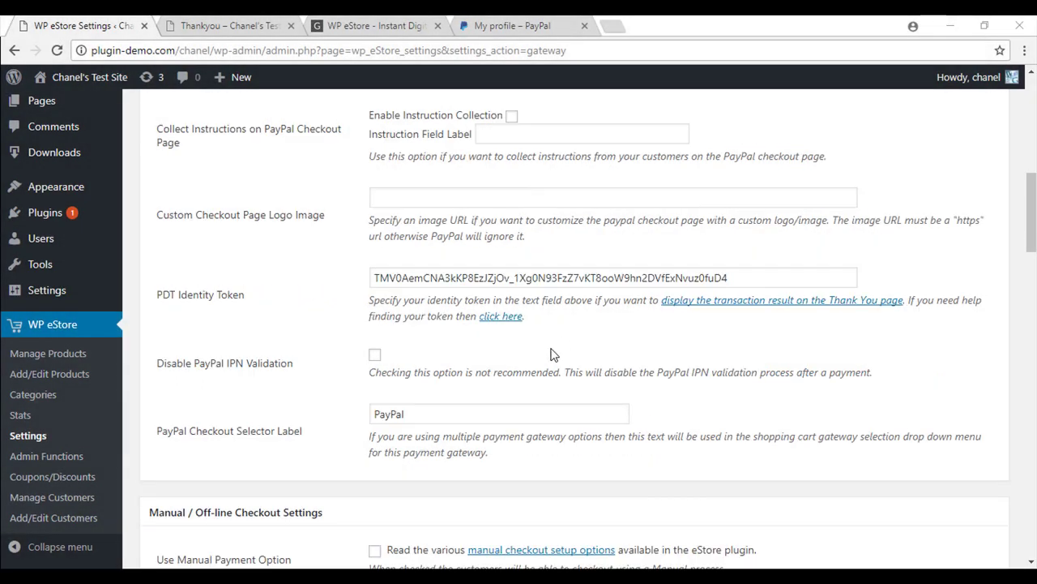
scroll(550, 354, "down", 8)
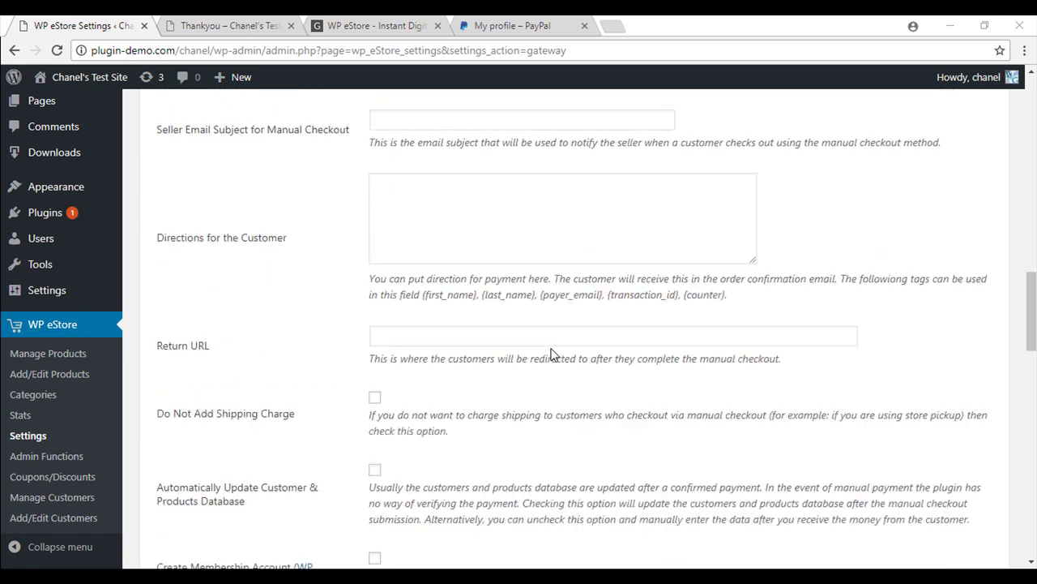
scroll(551, 354, "down", 10)
left_click(167, 431)
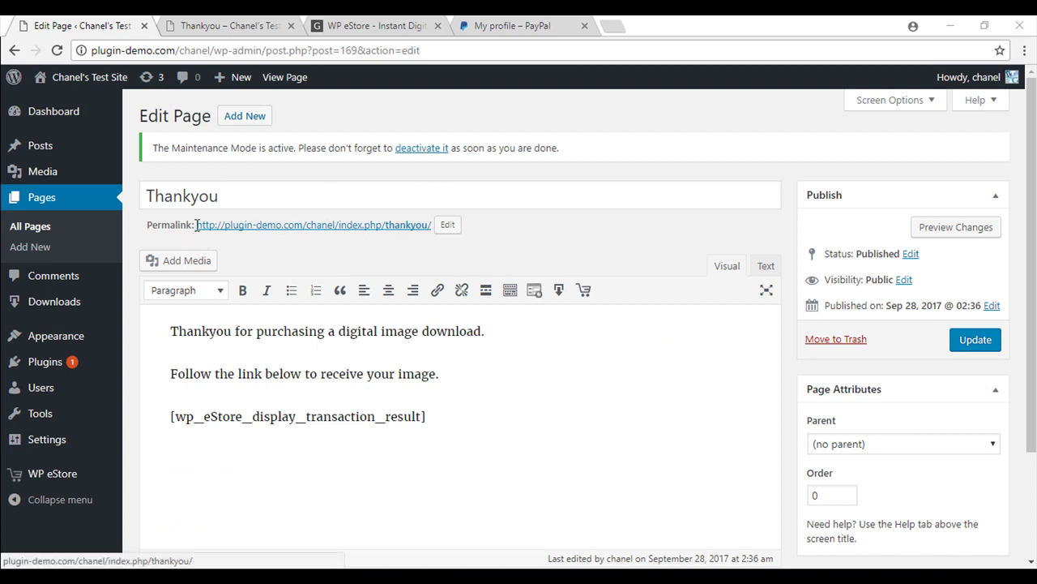
Copy the Thankyou page's permalink address
left_click_drag(195, 225, 419, 235)
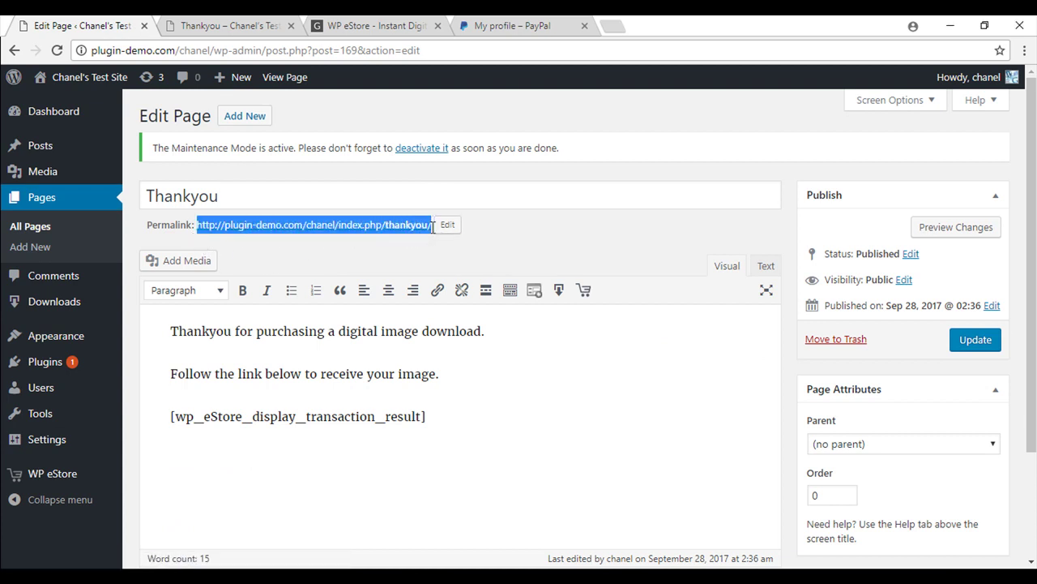
right_click(412, 231)
left_click(451, 350)
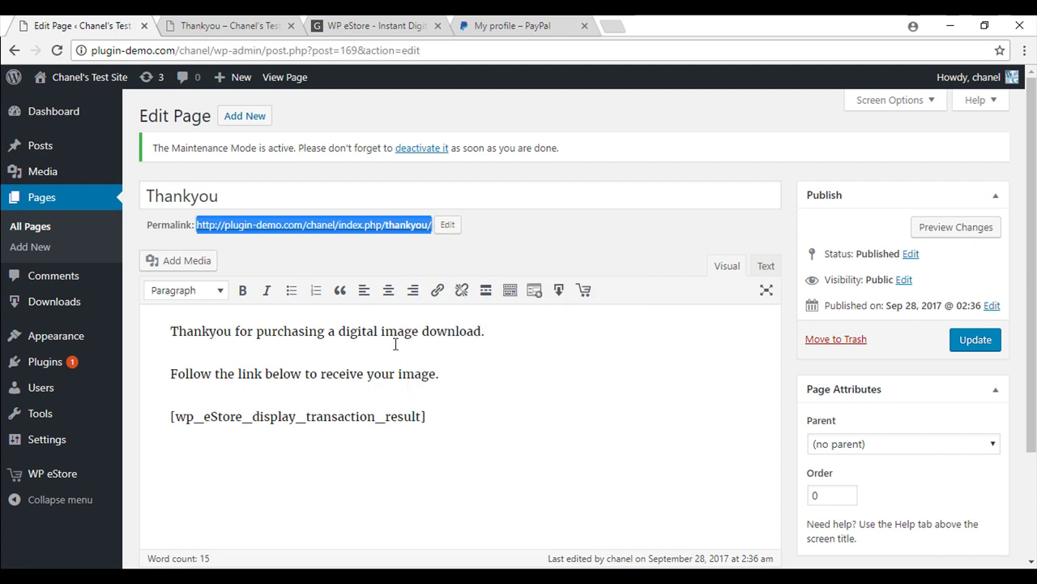
Set the eStore Return URL to the Thankyou page address and update the general options
mouse_move(81, 483)
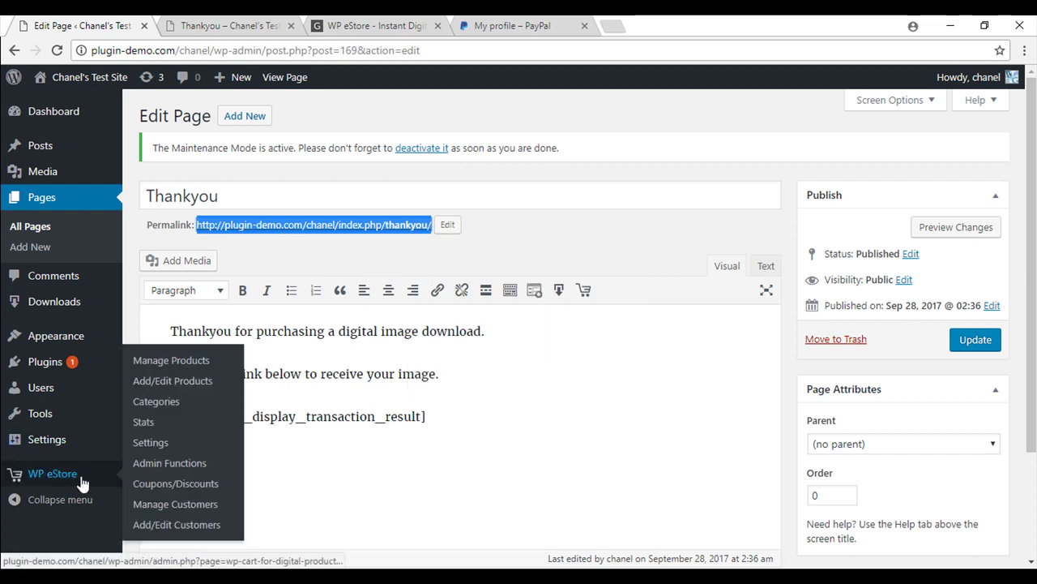
left_click(153, 442)
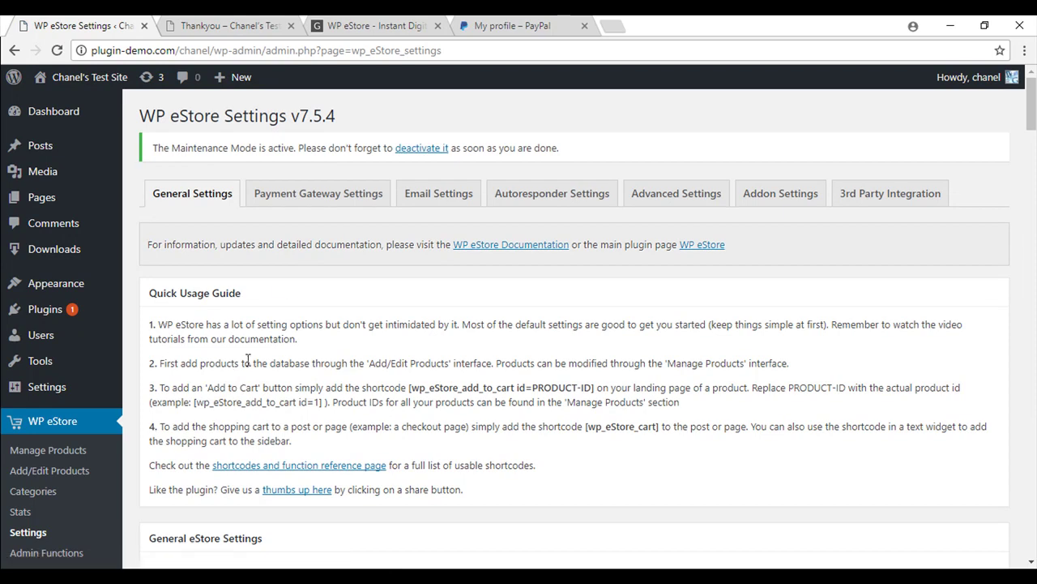
scroll(249, 359, "down", 10)
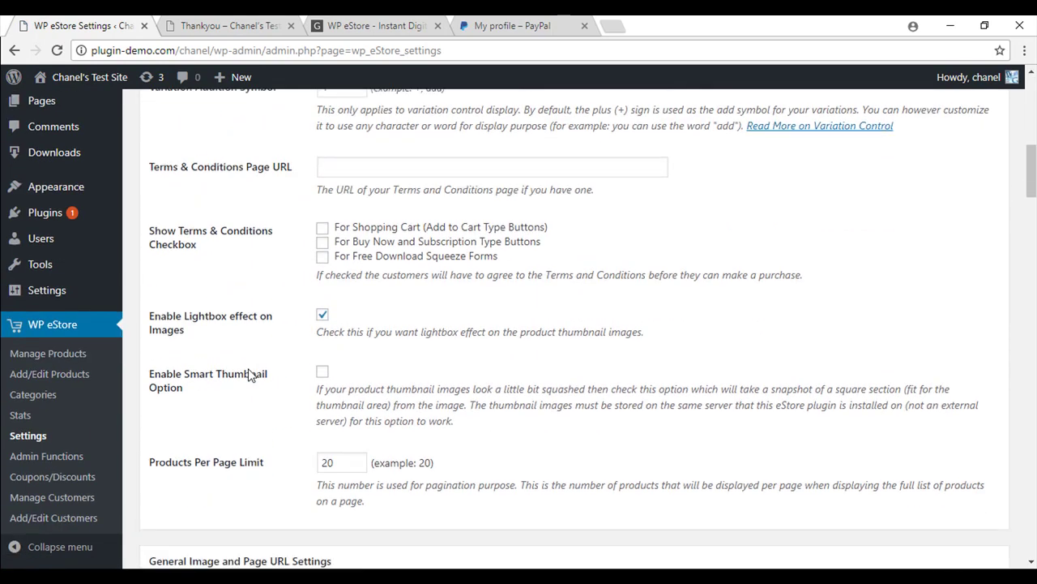
scroll(249, 375, "down", 6)
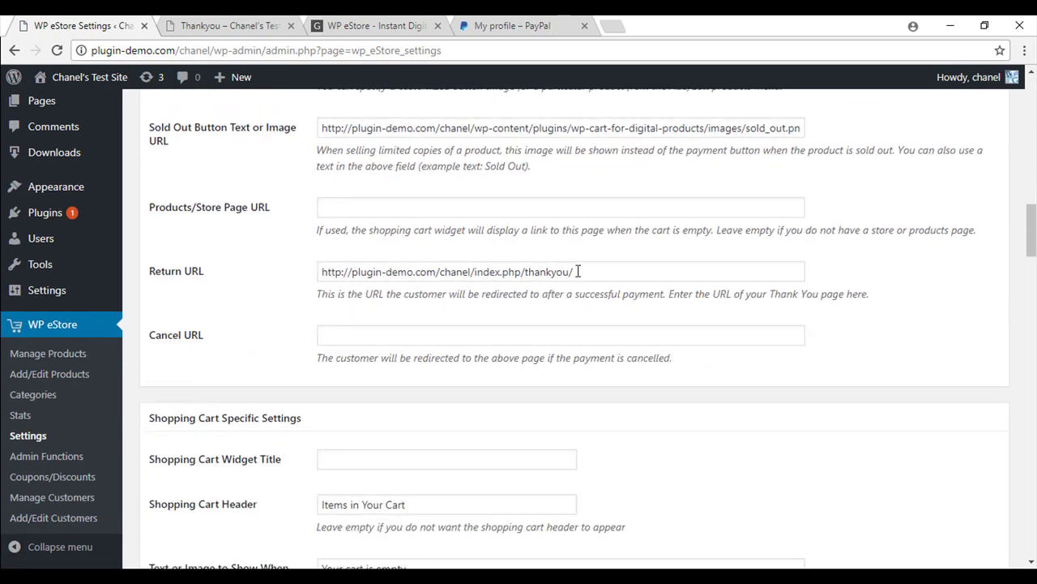
left_click_drag(584, 272, 322, 272)
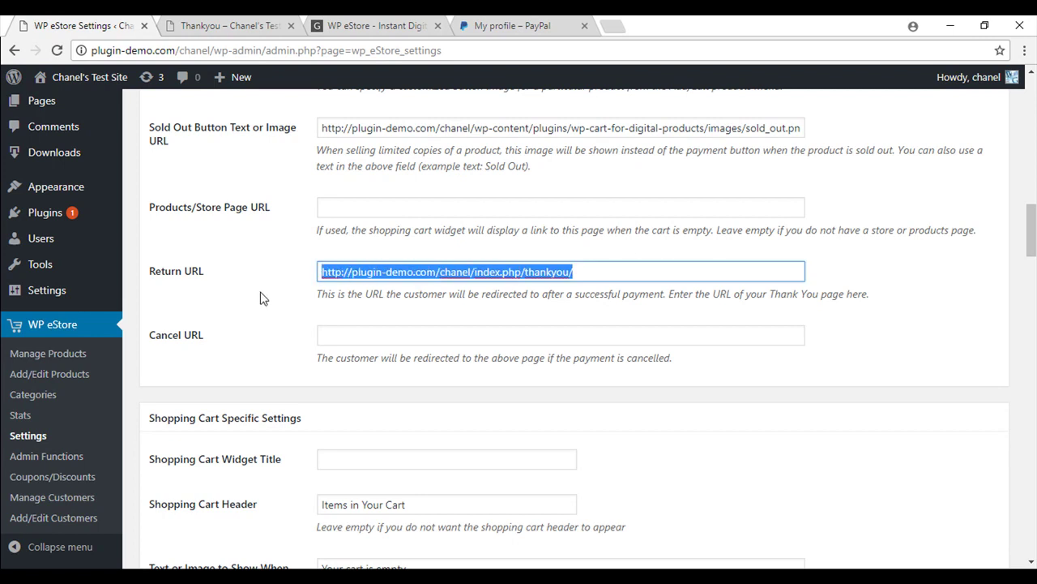
key("Right")
scroll(254, 307, "down", 5)
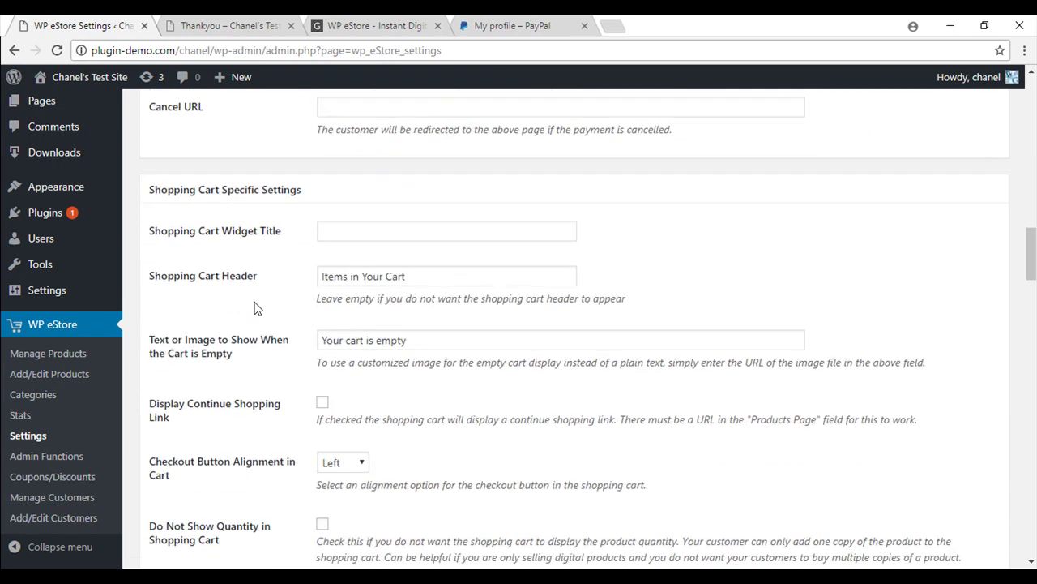
scroll(329, 380, "down", 15)
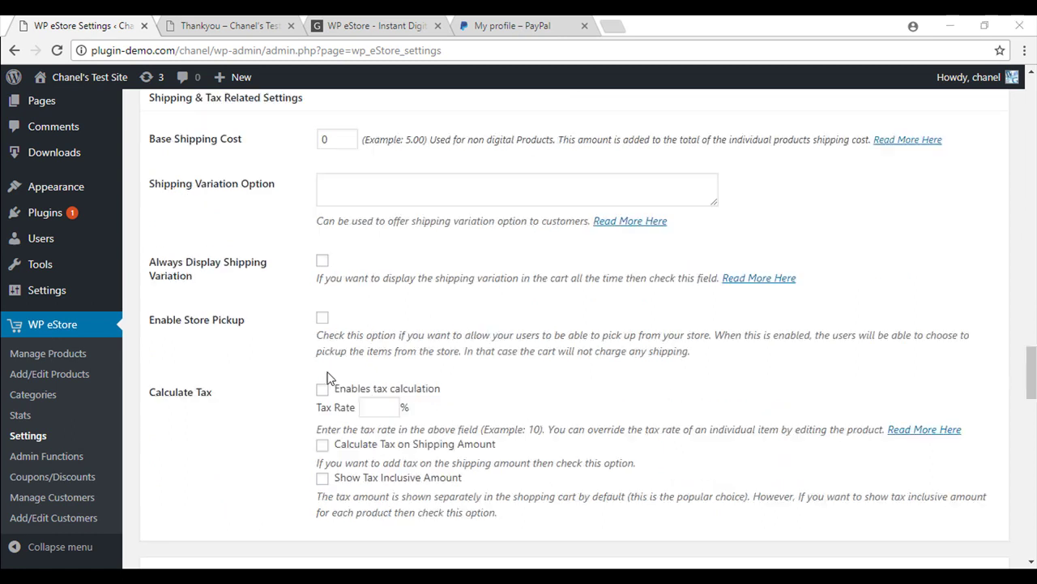
scroll(329, 379, "down", 4)
scroll(329, 380, "down", 2)
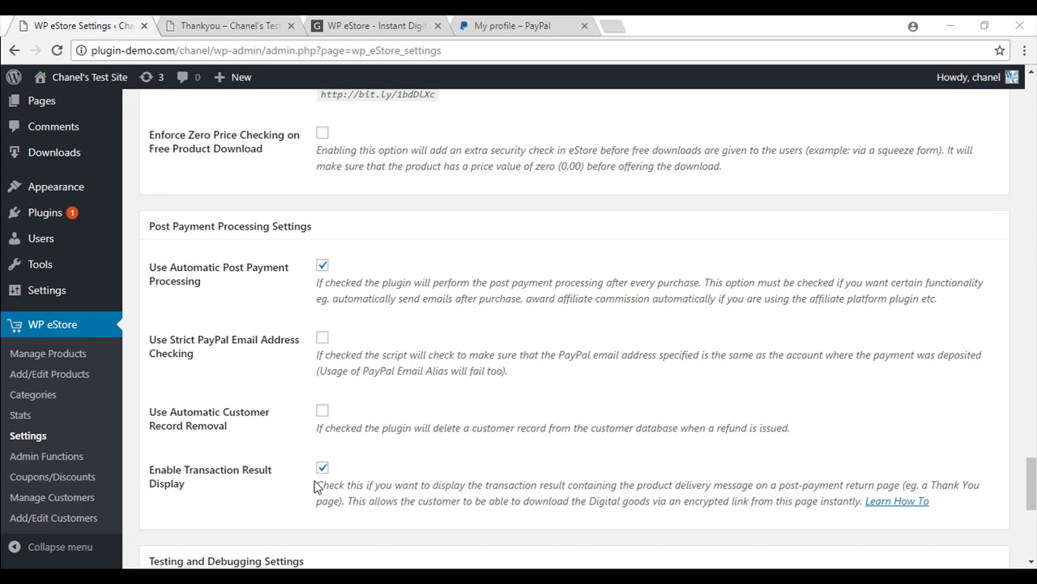
scroll(335, 472, "down", 5)
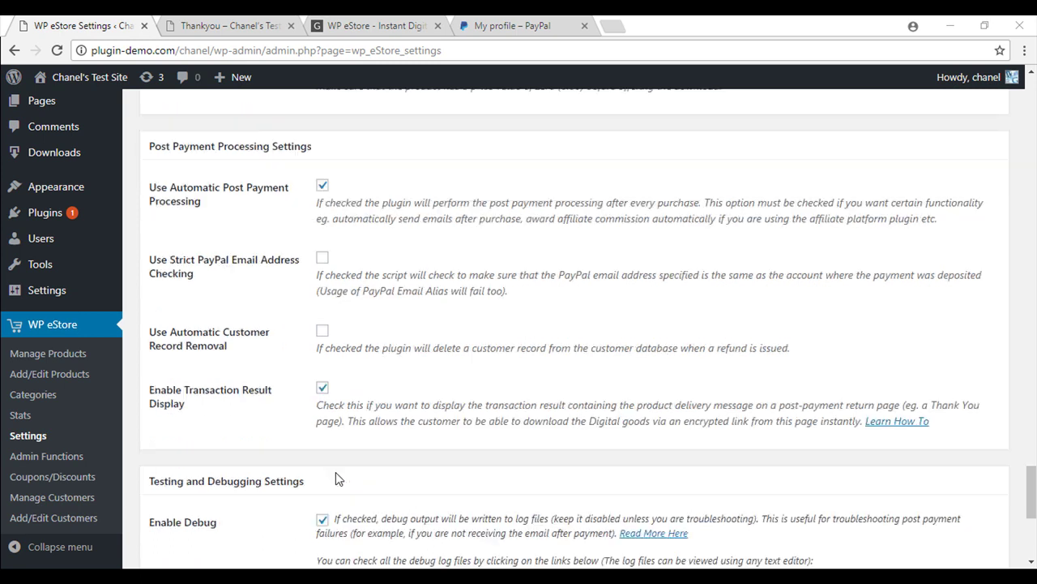
left_click(195, 491)
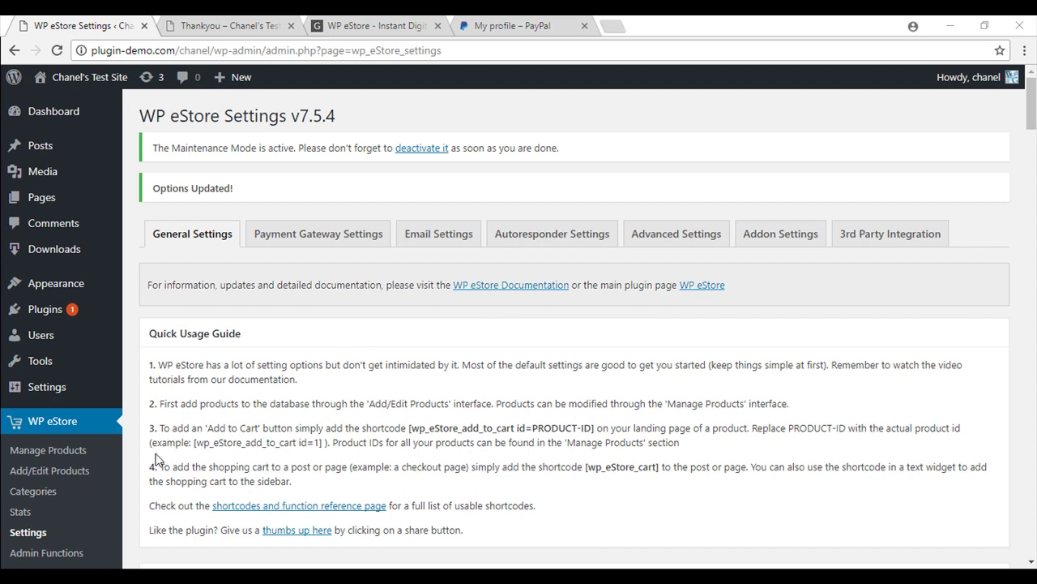
Add a new eStore product named 'Digital Image- Bird' with price 0.01
left_click(58, 473)
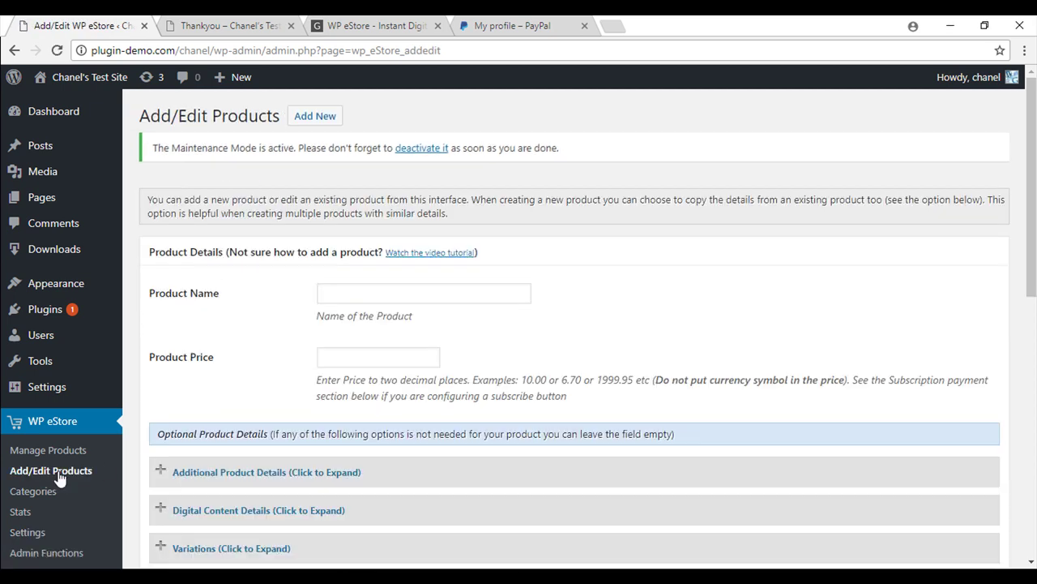
left_click(469, 292)
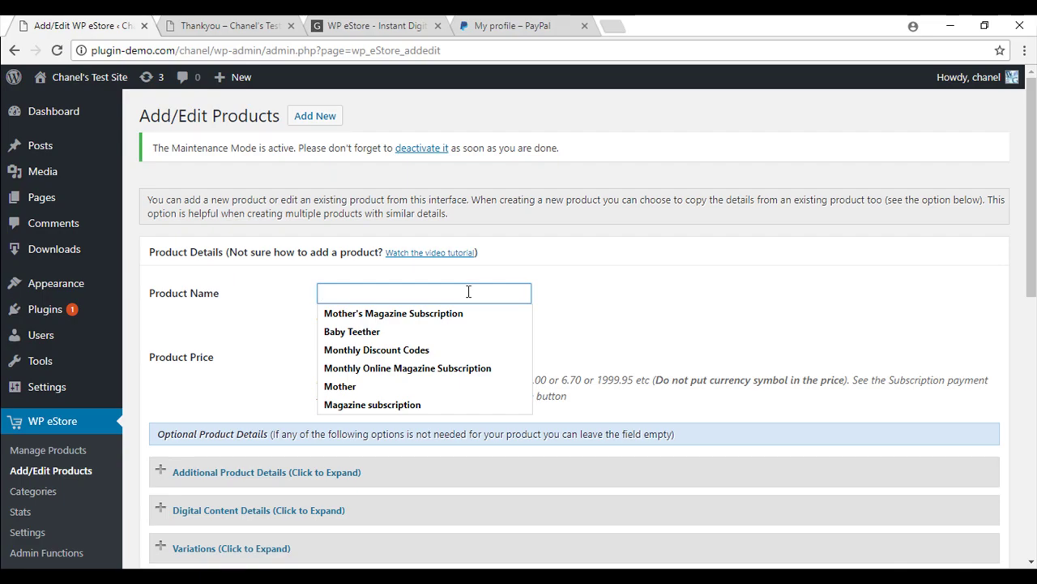
type("Digita")
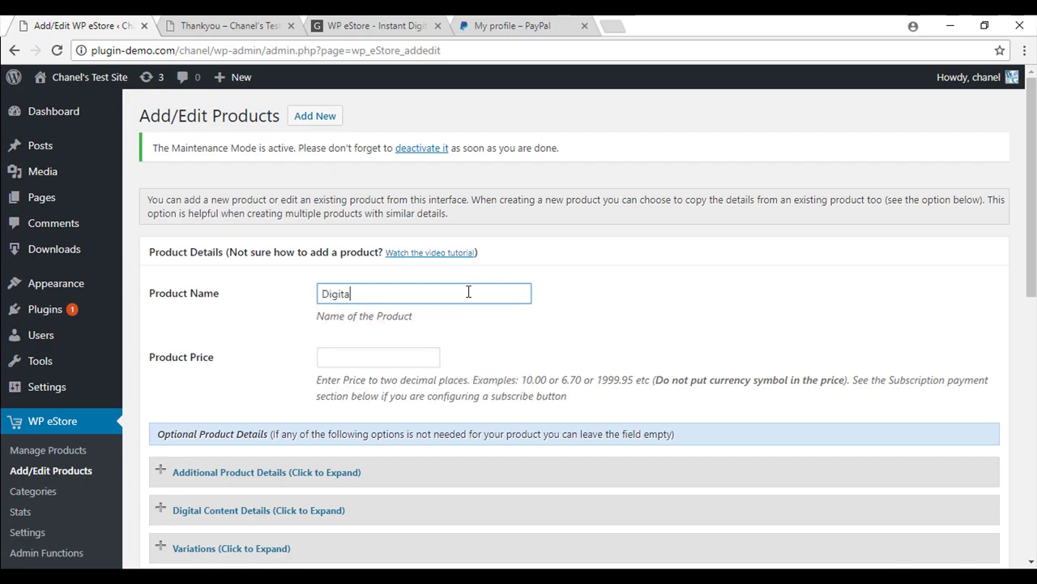
type("l Image- Bird")
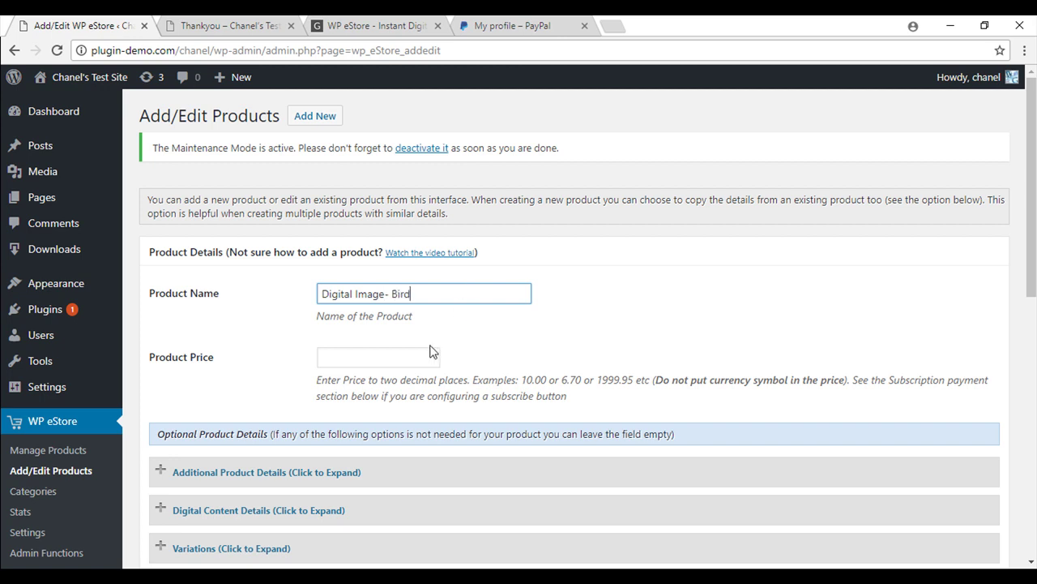
left_click(412, 358)
type("0.01")
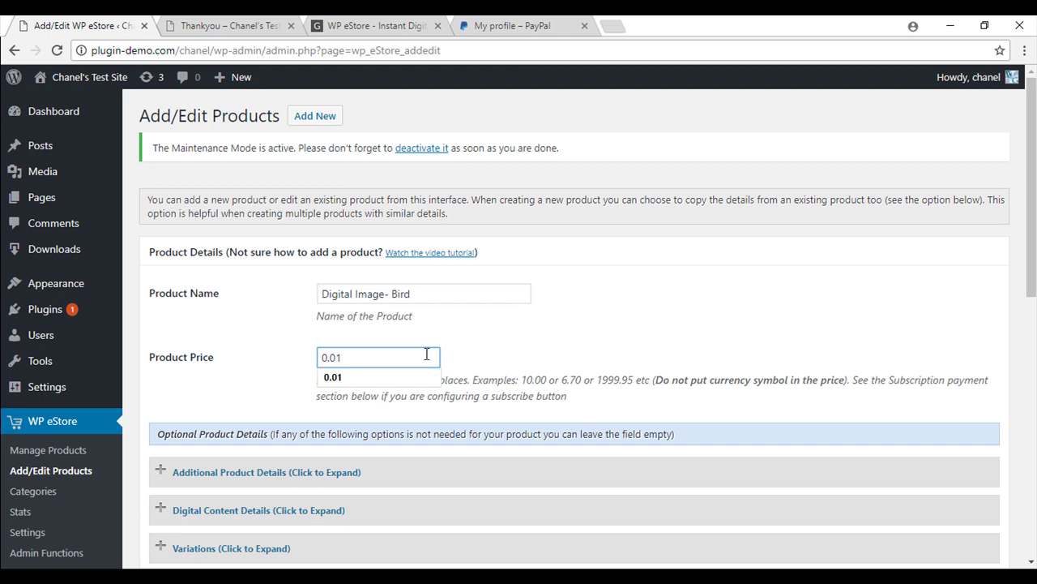
left_click(478, 374)
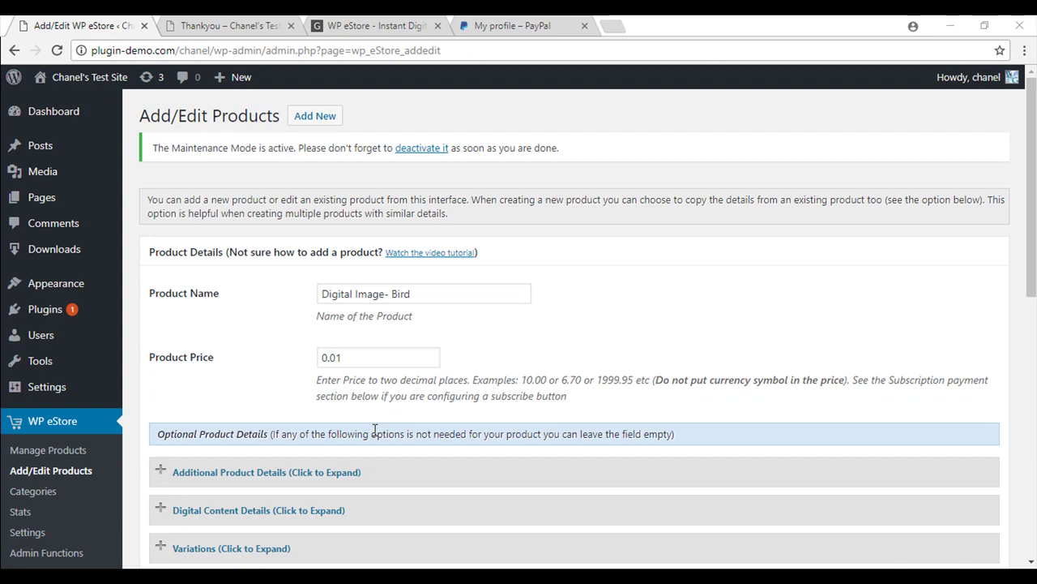
Paste 'High resolution bird image available for download.' as the product description
scroll(354, 456, "down", 1)
left_click(312, 395)
left_click(386, 474)
key("ctrl+v")
Upload the high resolution bird image and insert it as the Thumbnail Image URL
scroll(417, 472, "down", 2)
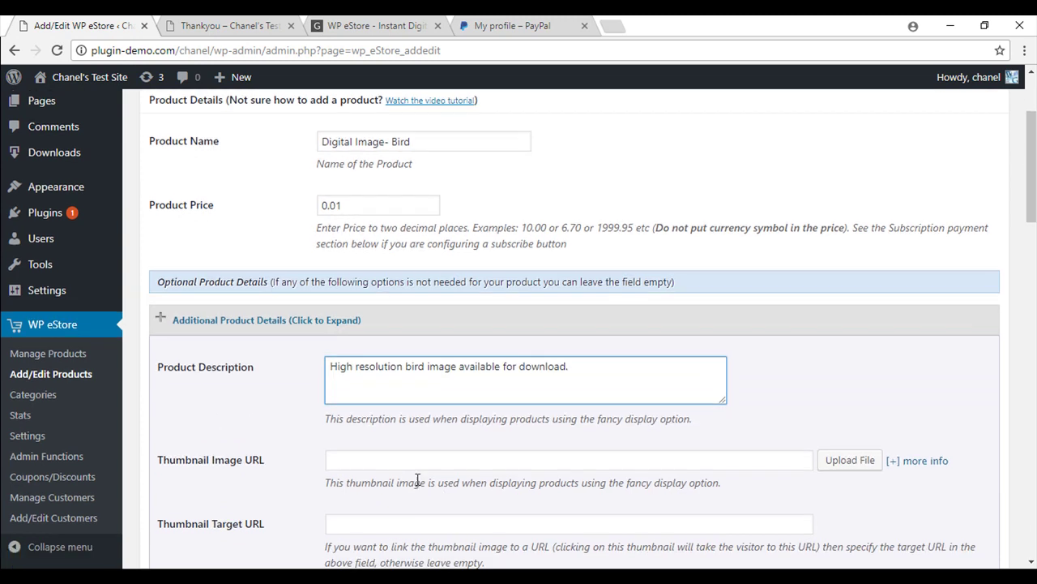
left_click(435, 377)
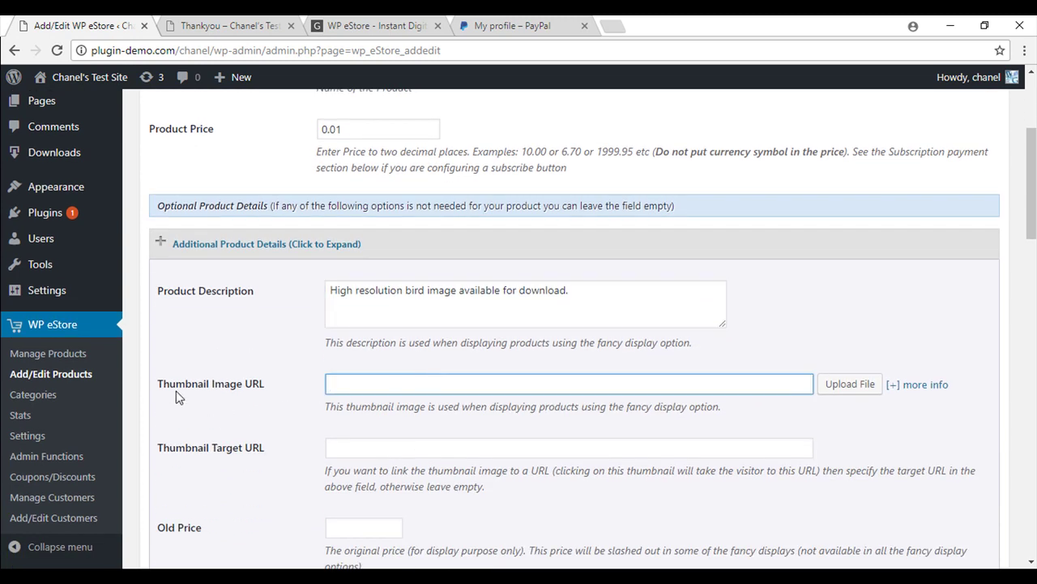
left_click(838, 384)
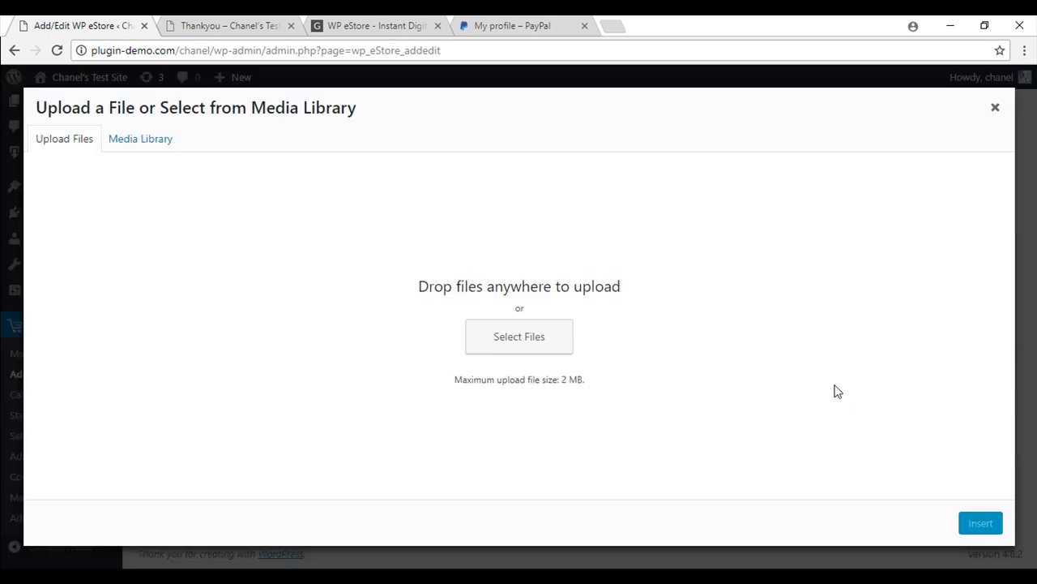
left_click(516, 336)
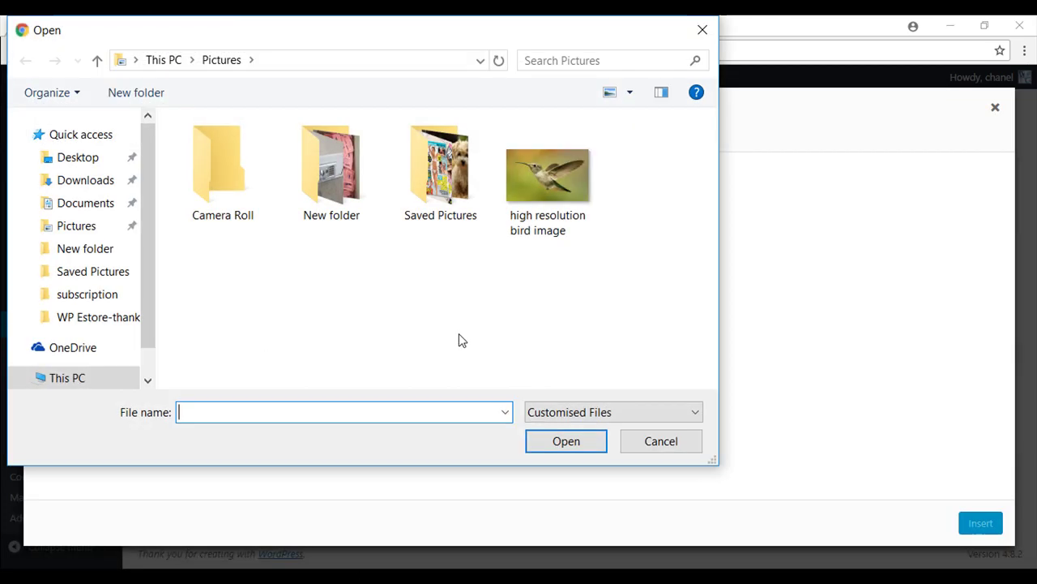
double_click(559, 202)
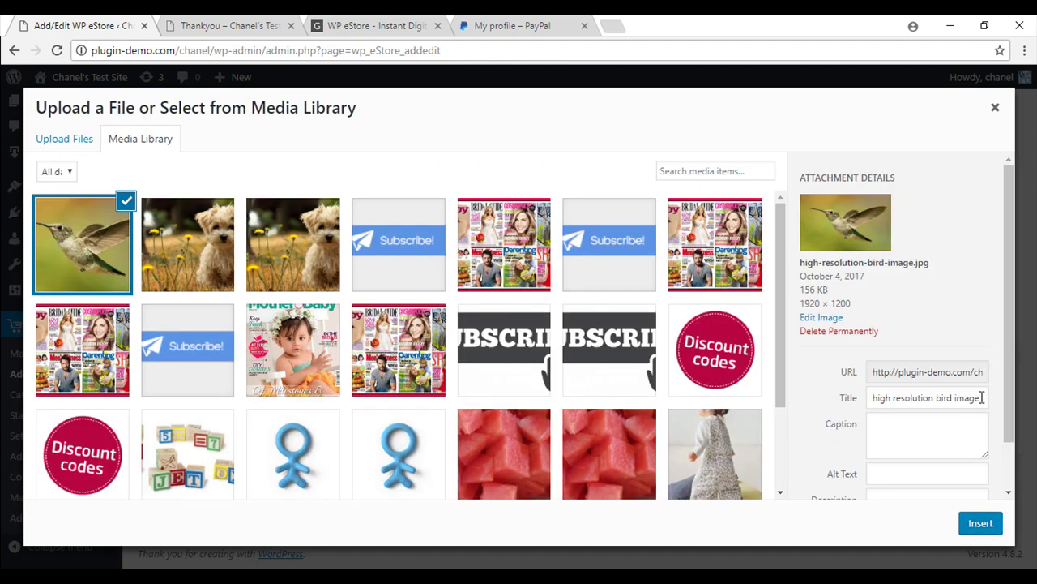
left_click(977, 523)
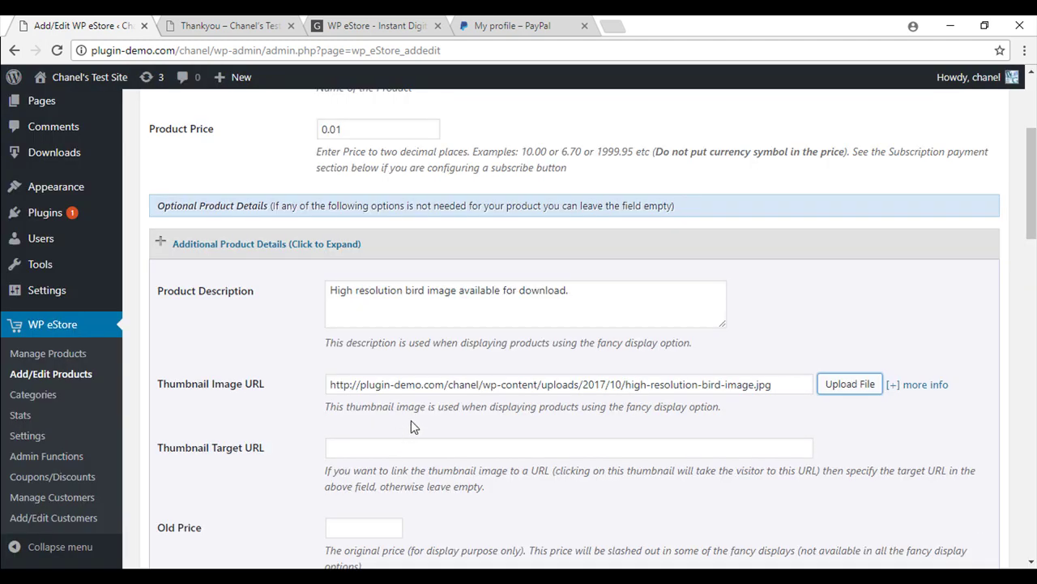
Upload high-resolution-bird-image-1.jpg, copying its title into Alt Text, as the Digital Product URL
scroll(465, 294, "down", 6)
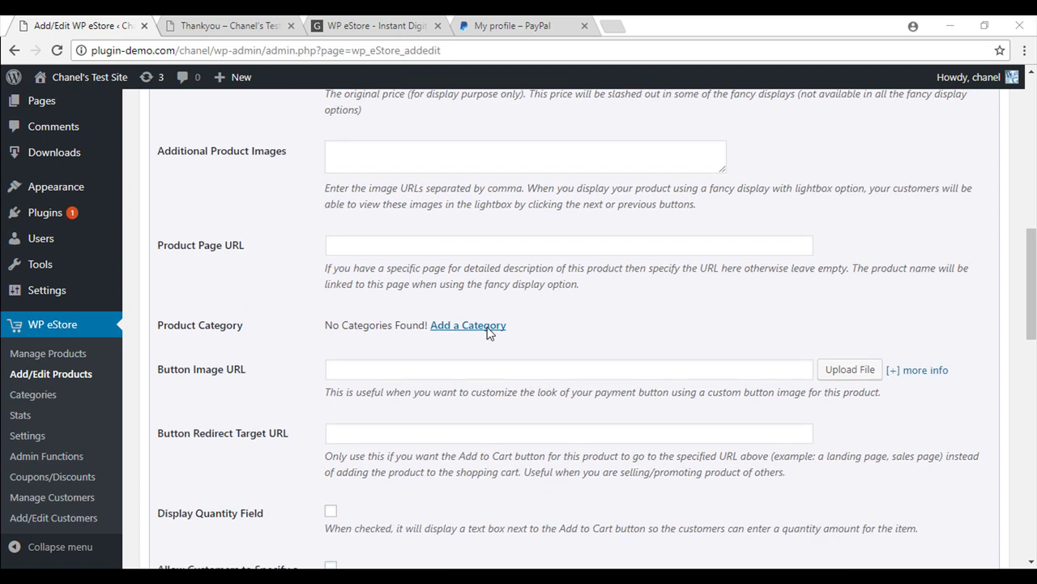
scroll(487, 327, "down", 8)
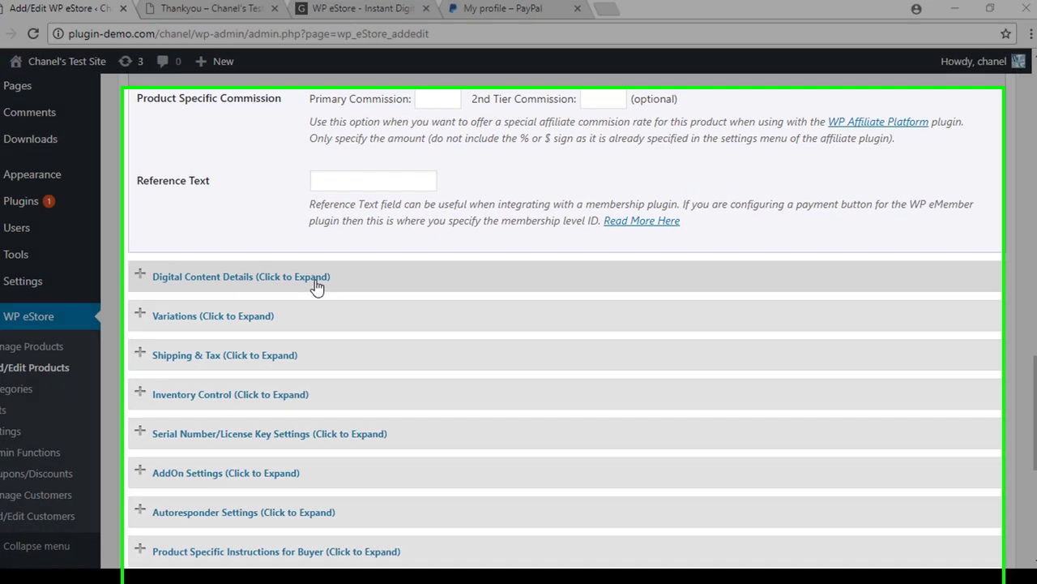
left_click(328, 290)
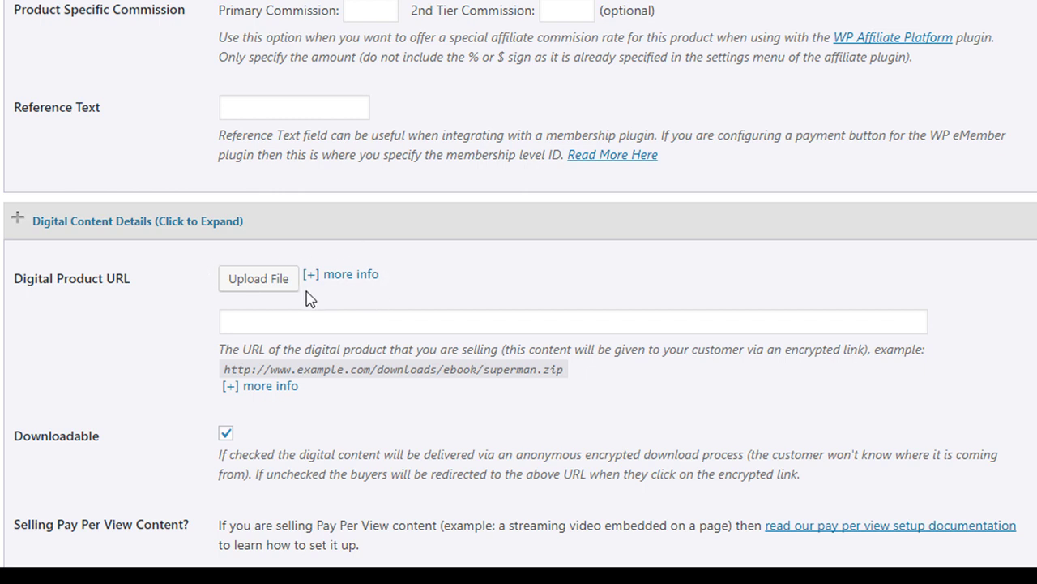
left_click(255, 288)
left_click(506, 292)
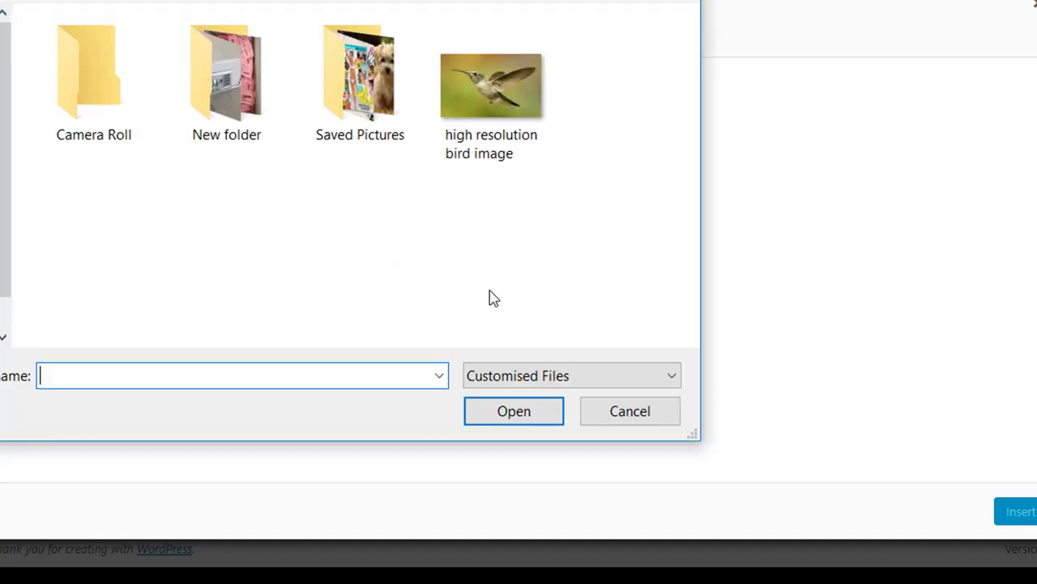
double_click(496, 87)
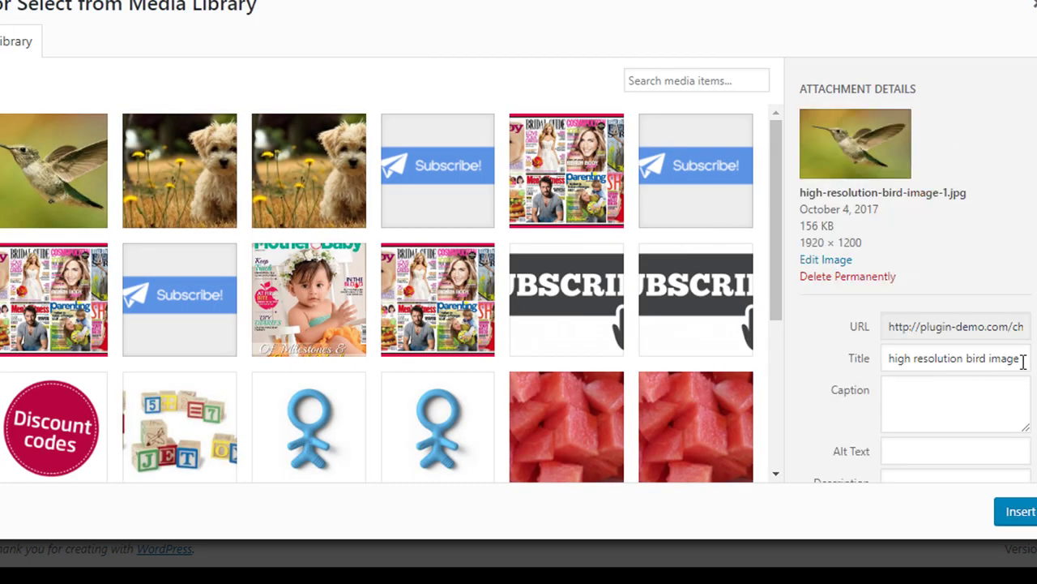
left_click_drag(1023, 361, 863, 371)
right_click(723, 357)
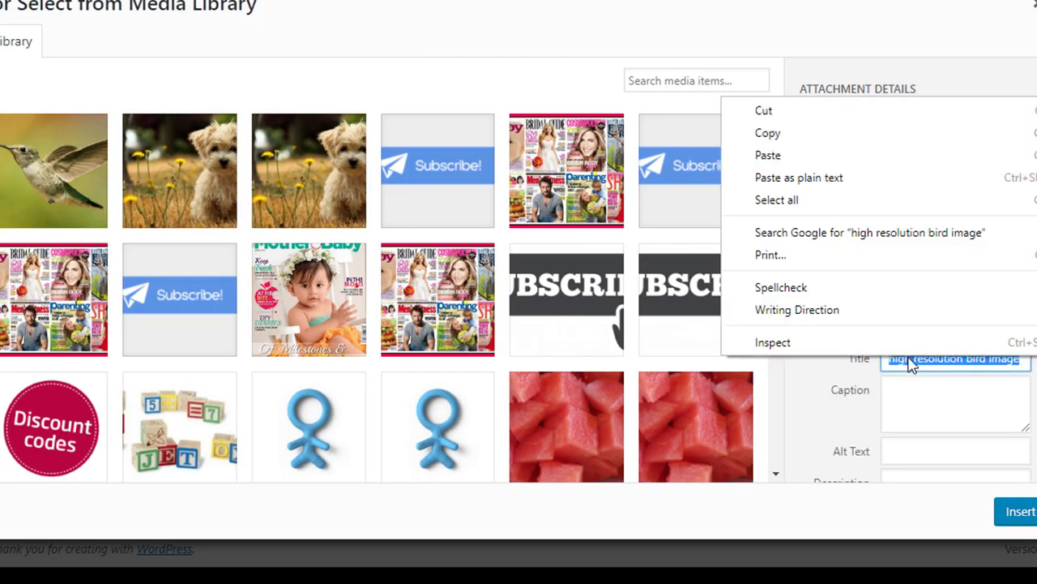
left_click(798, 135)
left_click(922, 450)
right_click(912, 448)
left_click(936, 308)
left_click(1018, 511)
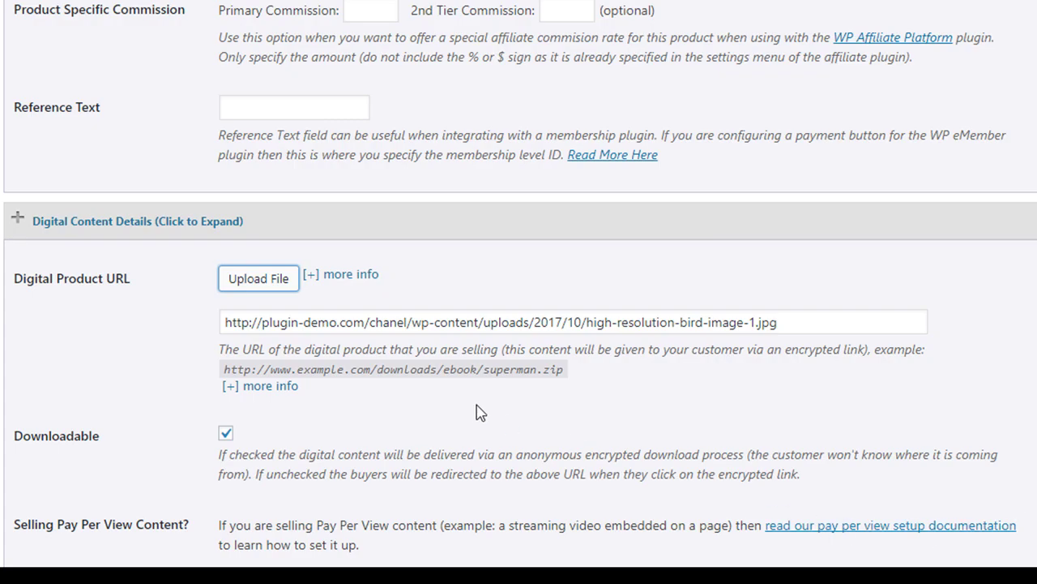
Make Digital Image- Bird's download link expire after 2 hours and 3 downloads, then save the product
scroll(477, 413, "down", 3)
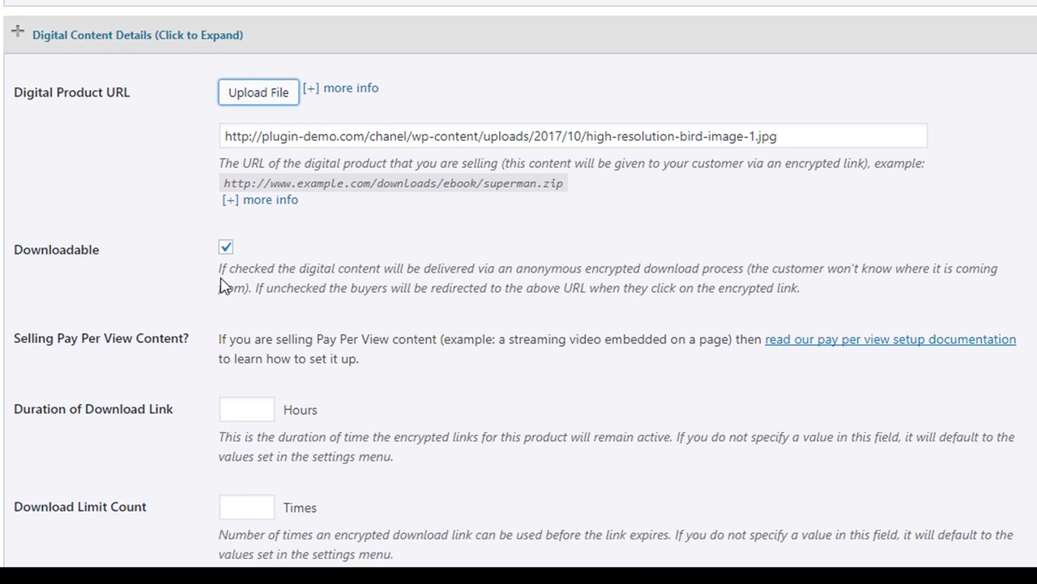
scroll(229, 422, "down", 2)
scroll(228, 428, "down", 1)
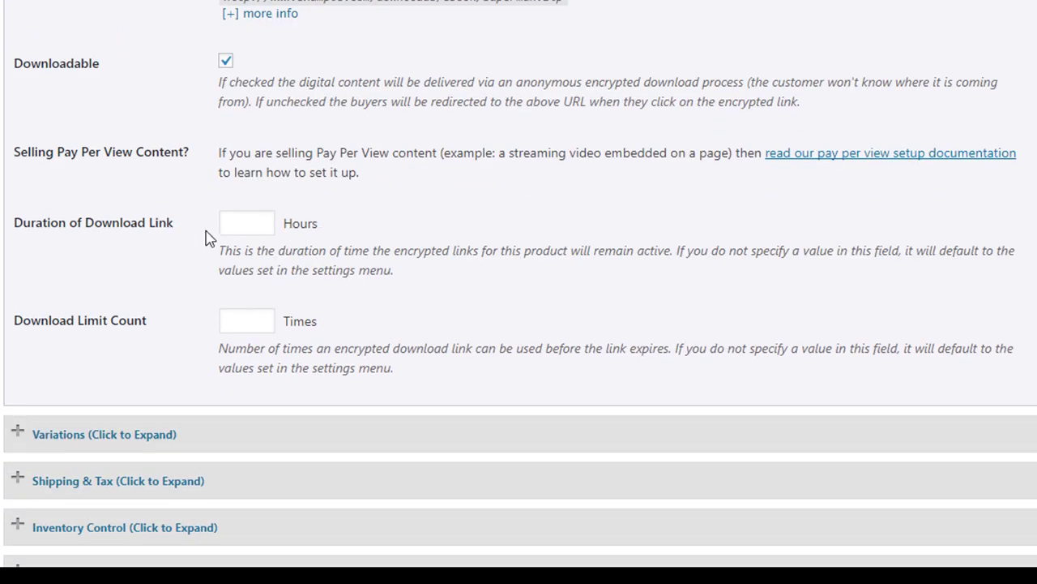
left_click(247, 224)
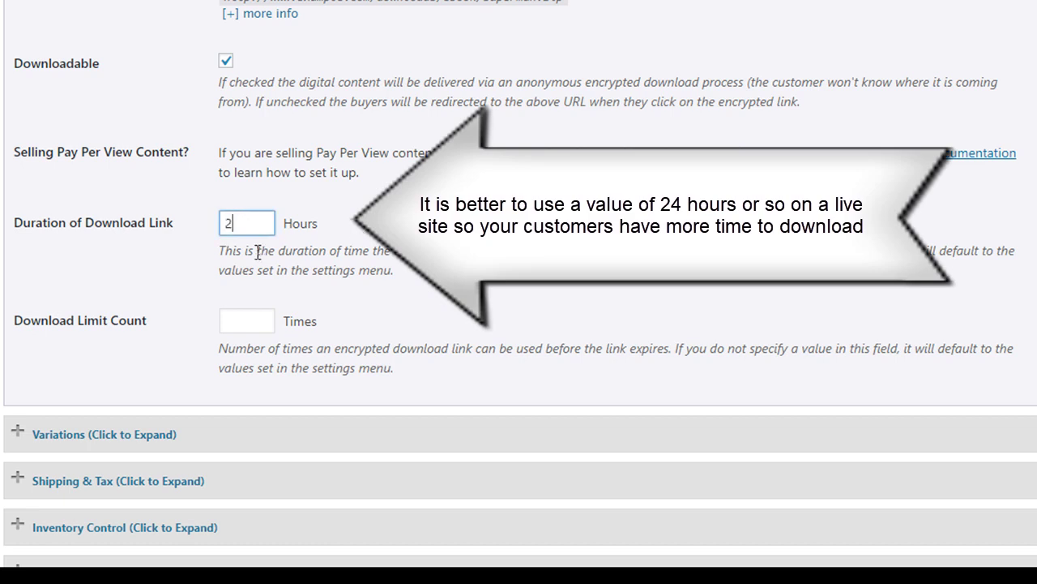
left_click(236, 323)
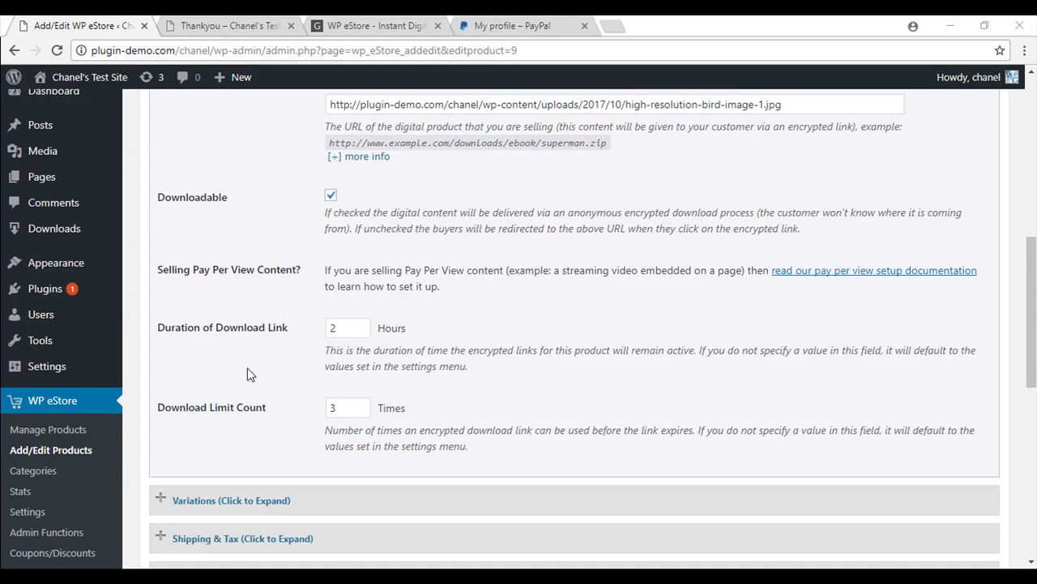
scroll(250, 374, "down", 5)
left_click(201, 403)
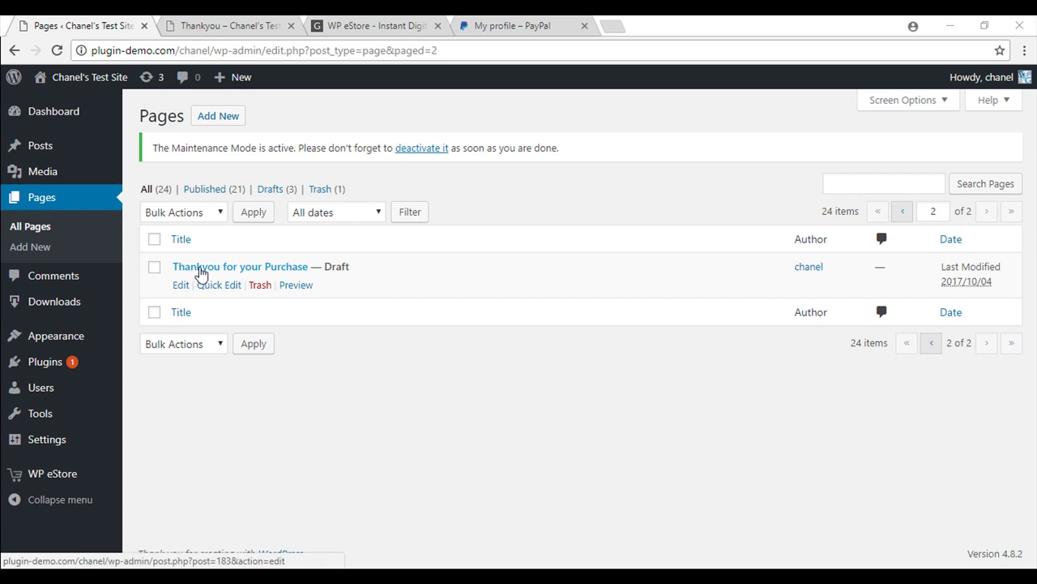
Publish the 'Thankyou for your Purchase' draft page
left_click(201, 271)
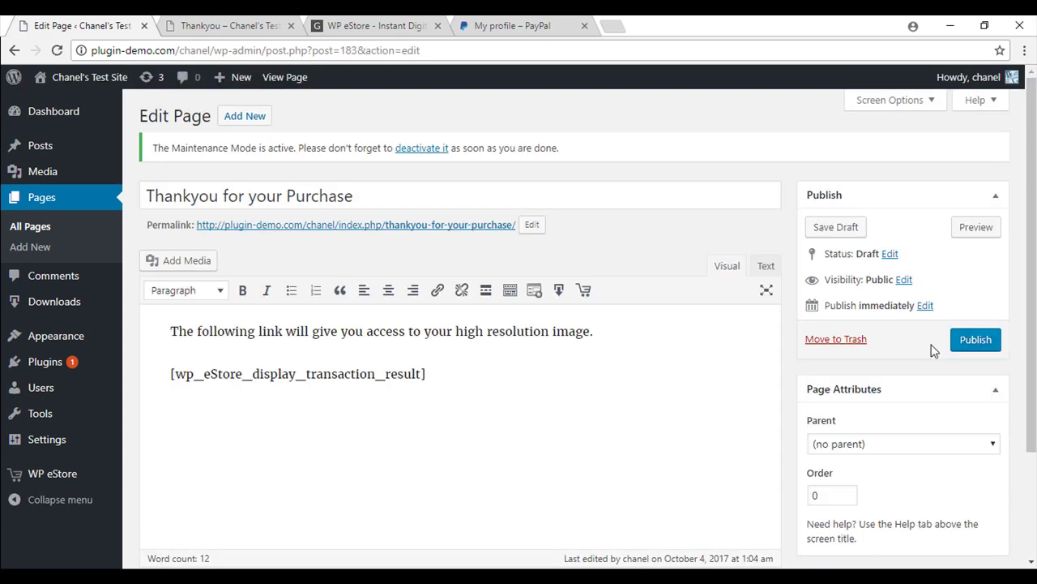
left_click(969, 344)
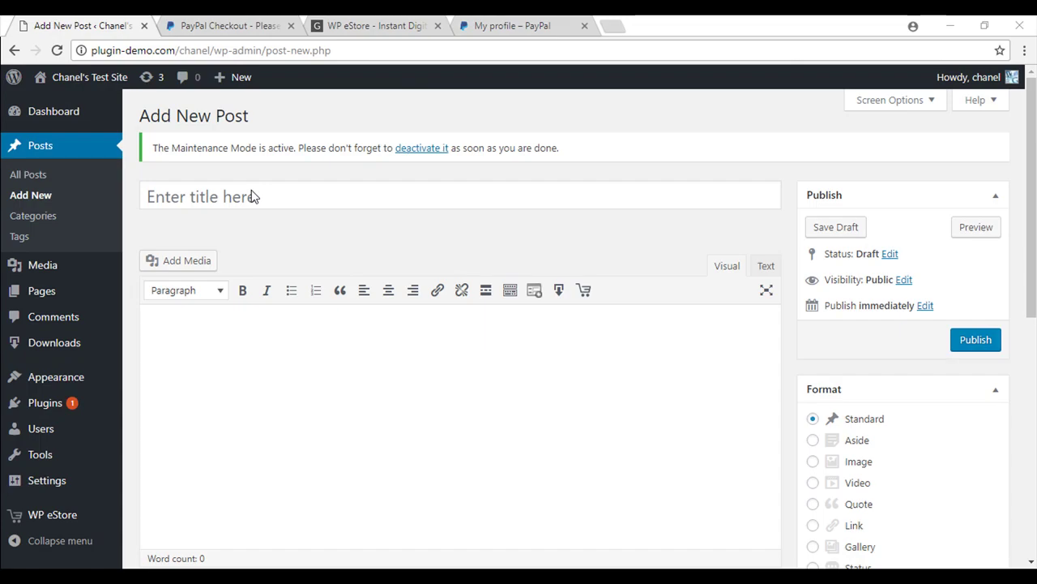
Title the post 'High Resolution Bird Image', insert [wp_eStore_fancy2 id=9] and publish it
left_click(252, 193)
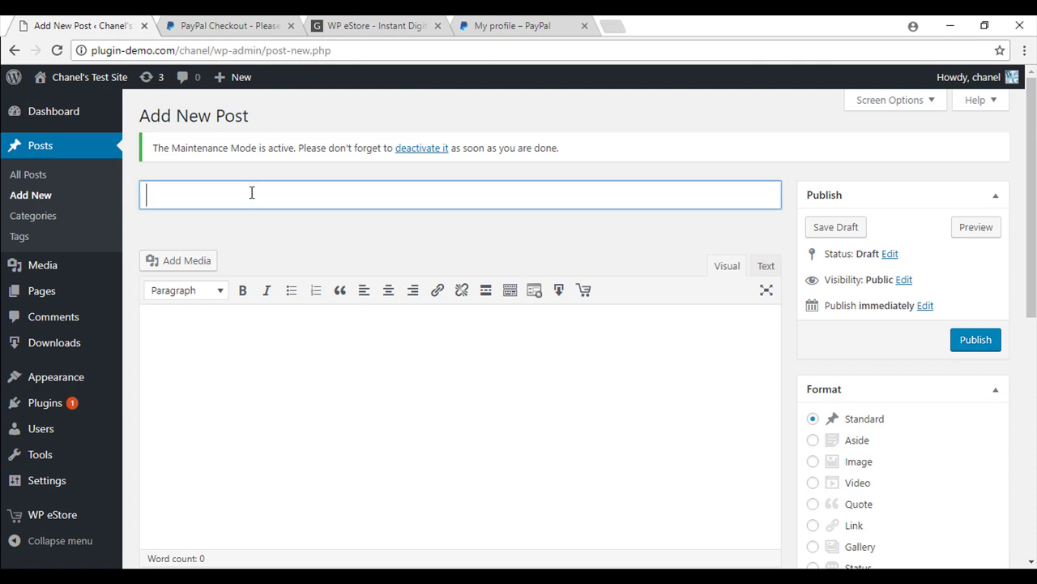
key("ctrl+v")
left_click(584, 290)
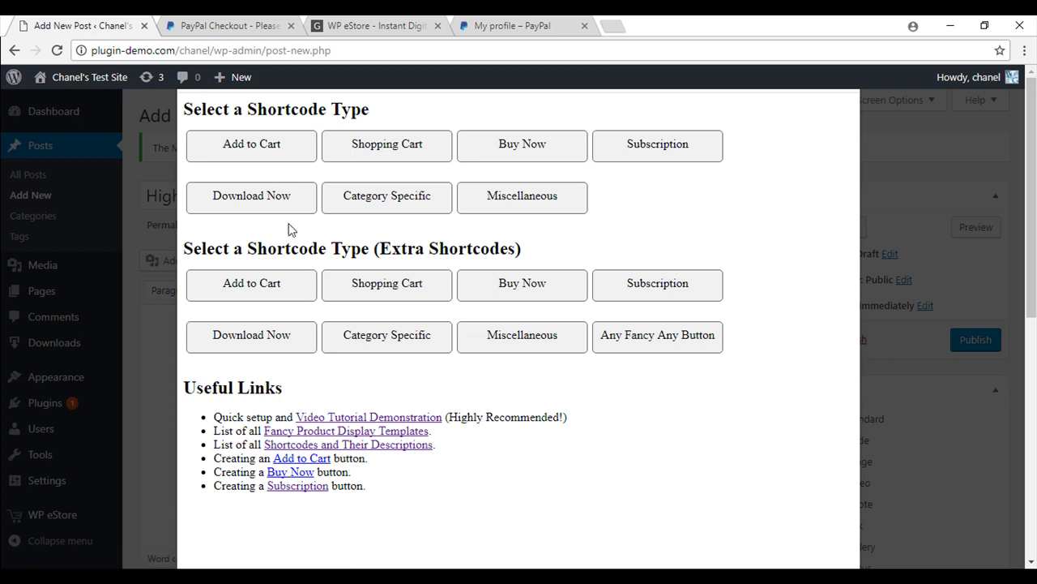
left_click(260, 148)
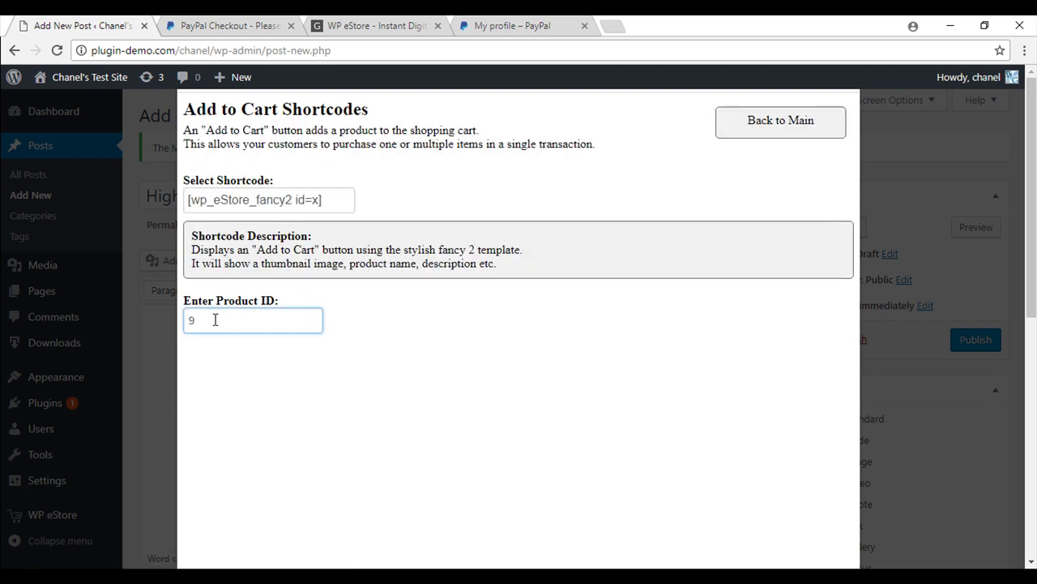
key("Return")
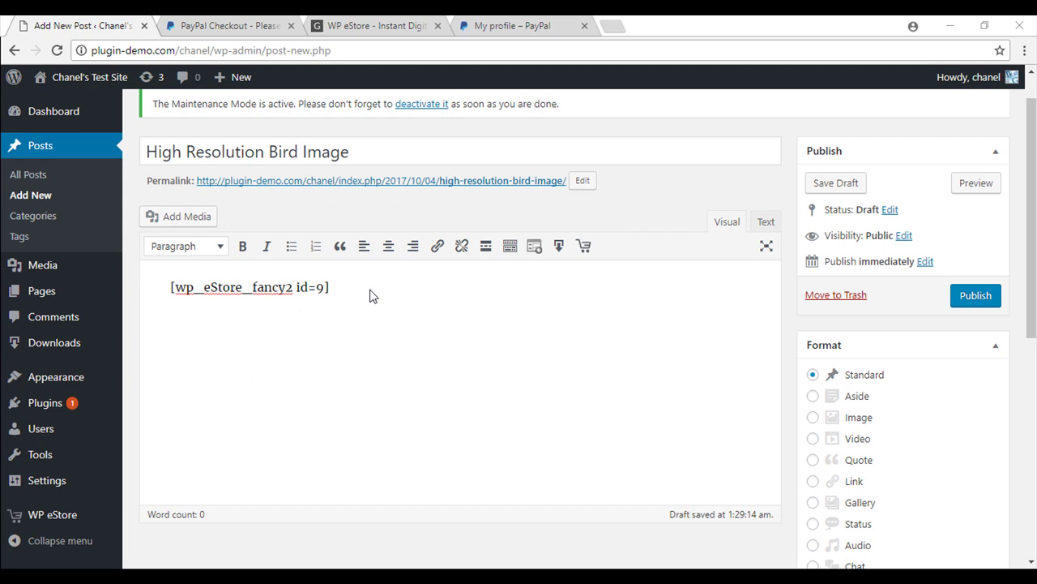
left_click_drag(335, 290, 152, 297)
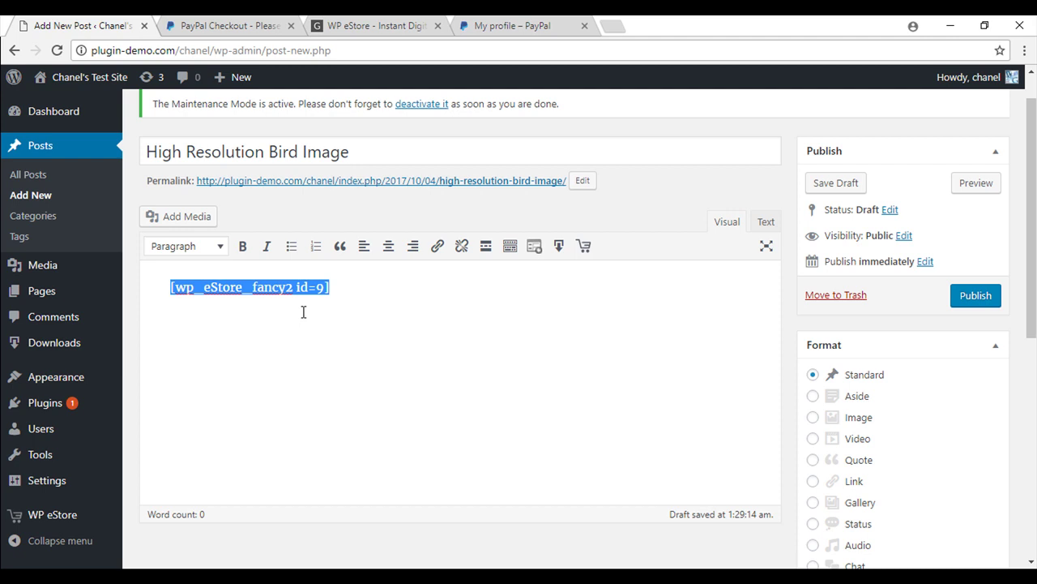
left_click(968, 298)
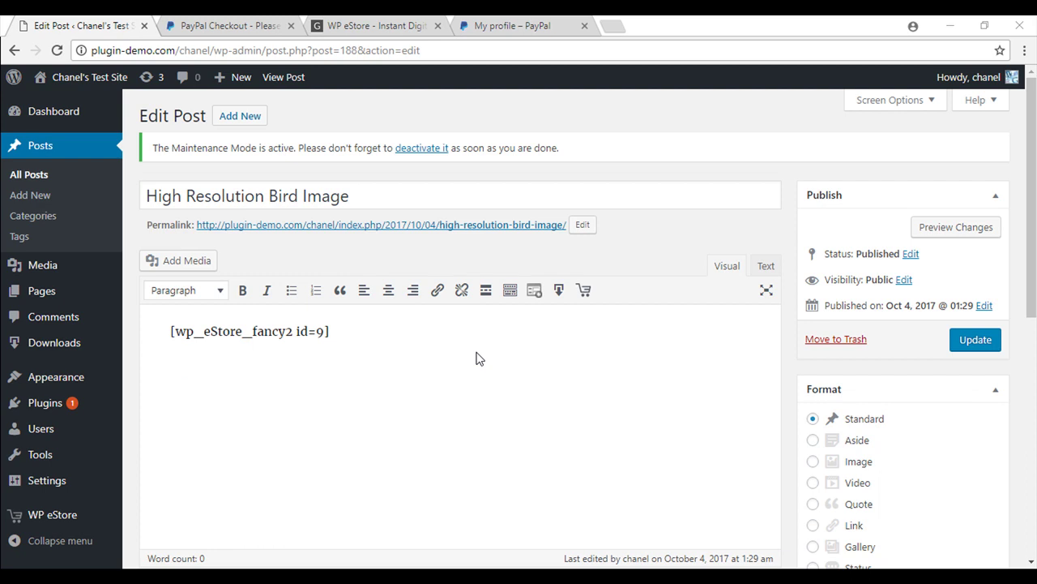
From the live post, add Digital Image- Bird to the cart and pay $0.01 via PayPal
left_click(466, 226)
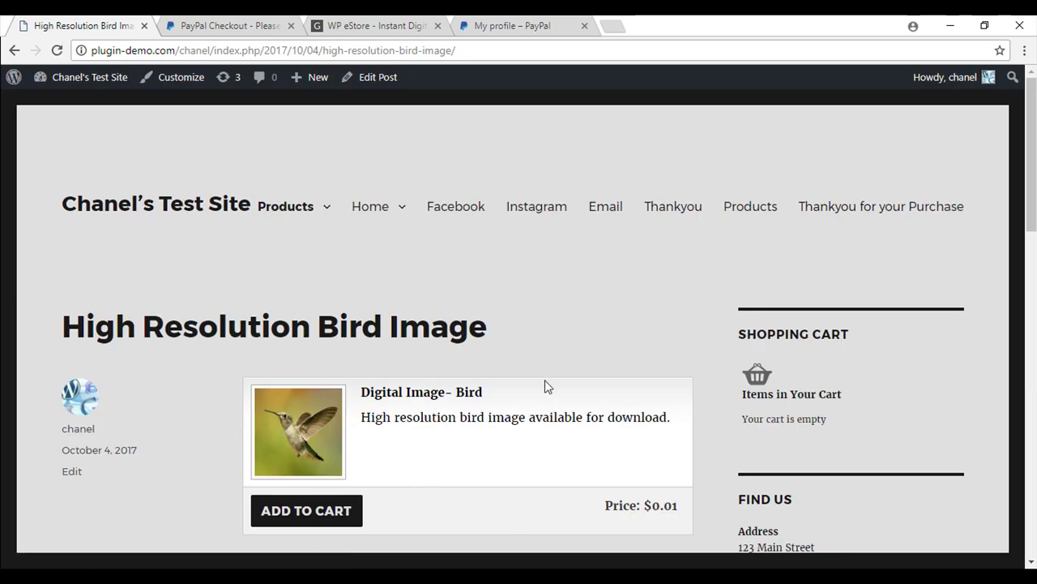
scroll(432, 412, "down", 3)
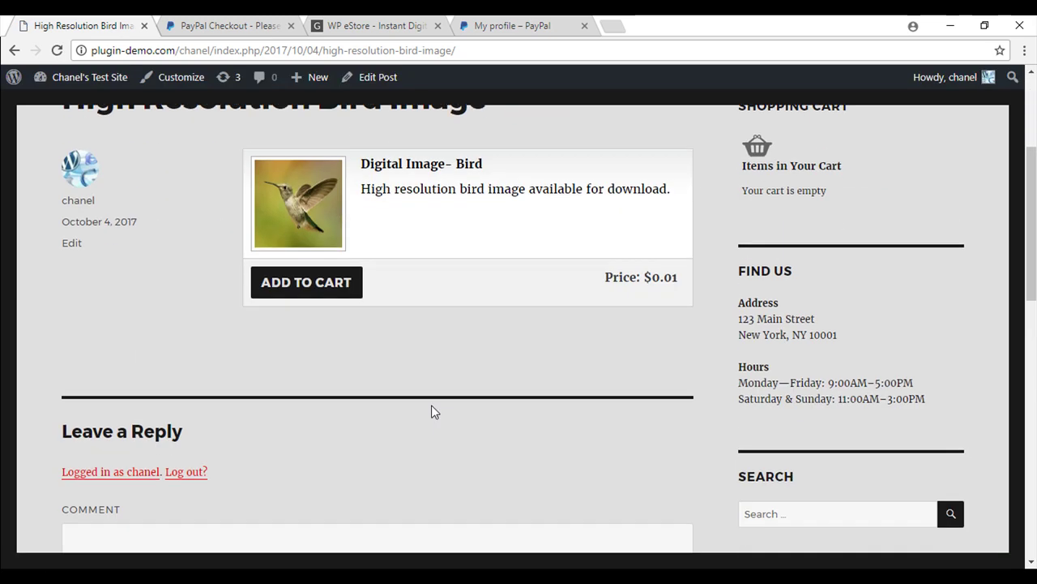
left_click(342, 292)
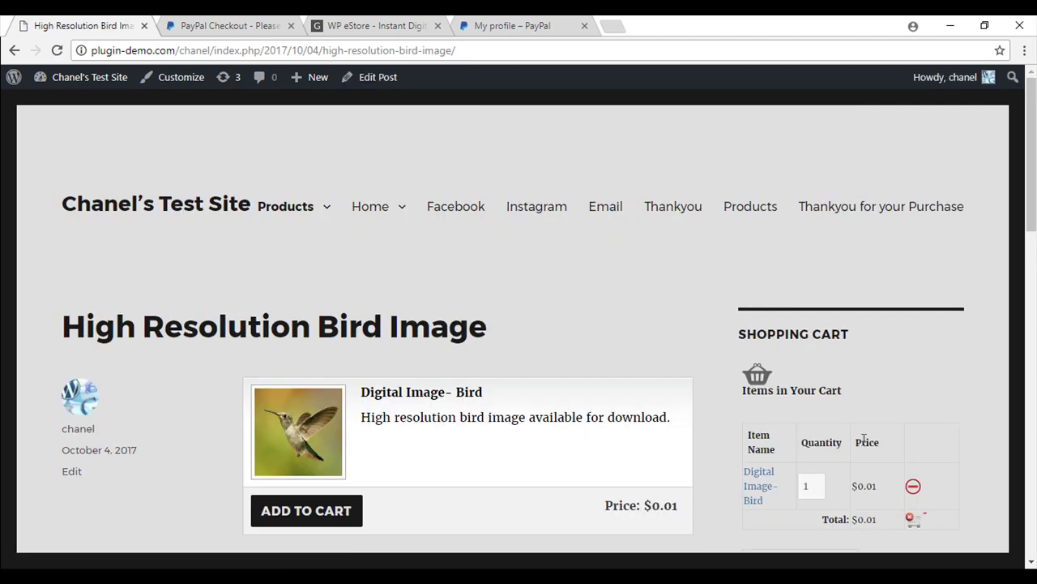
scroll(863, 441, "down", 2)
left_click(808, 427)
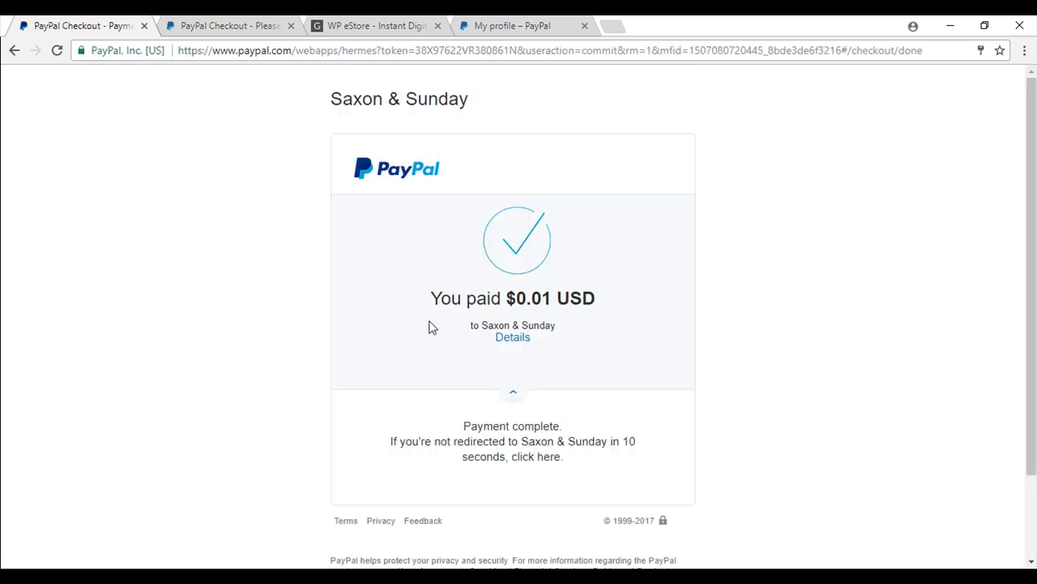
scroll(434, 263, "down", 1)
scroll(433, 261, "down", 1)
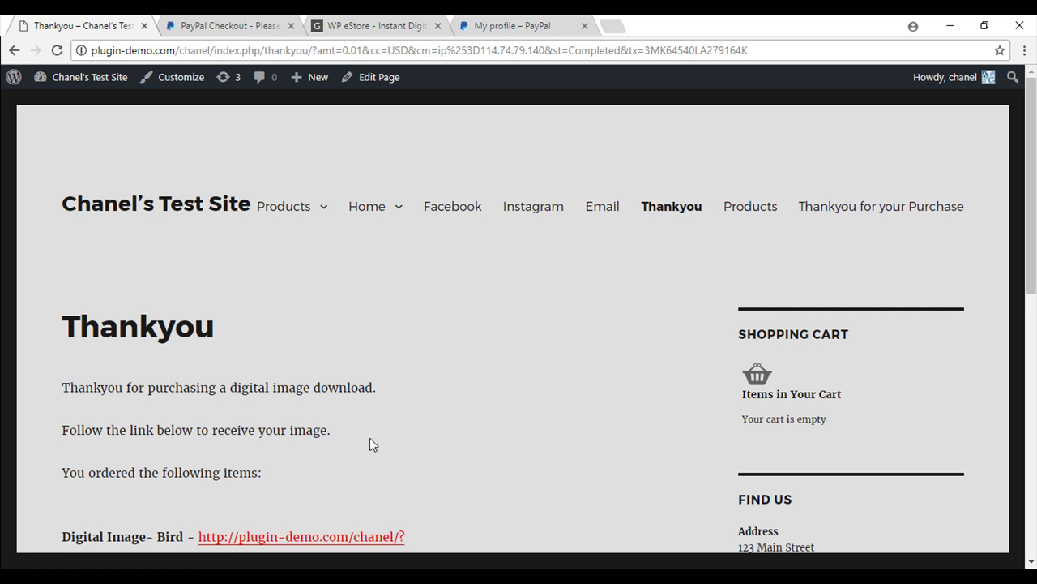
Download high-resolution-bird-image-1.jpg from the Thankyou page link and open the hummingbird photo
scroll(381, 428, "down", 2)
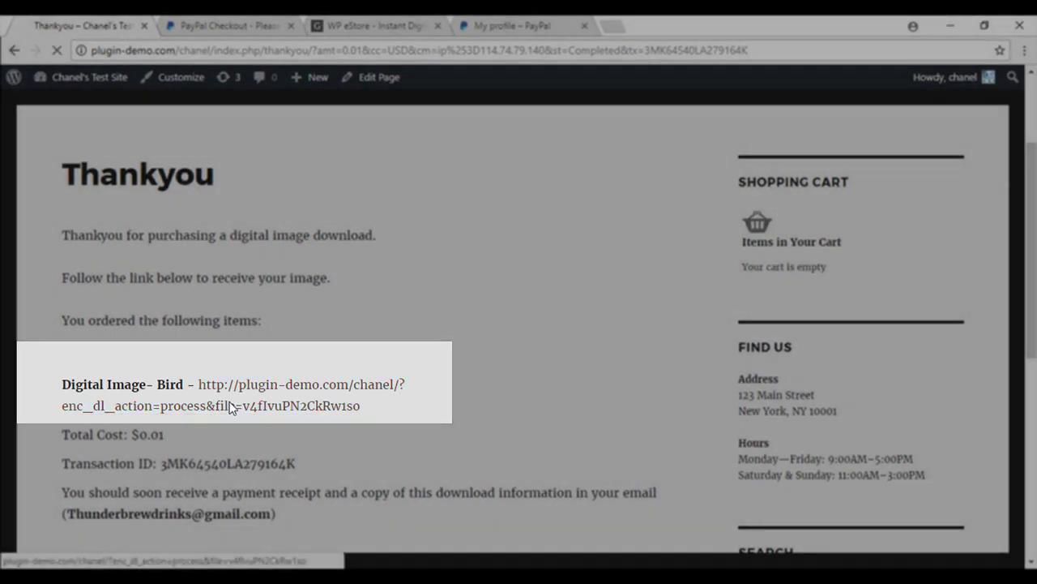
left_click(231, 409)
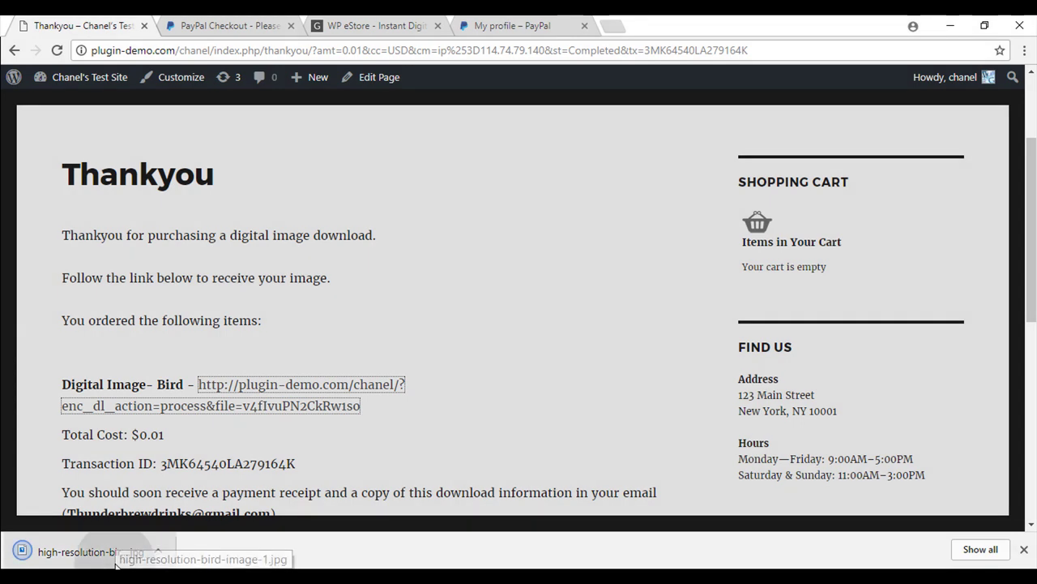
left_click(97, 552)
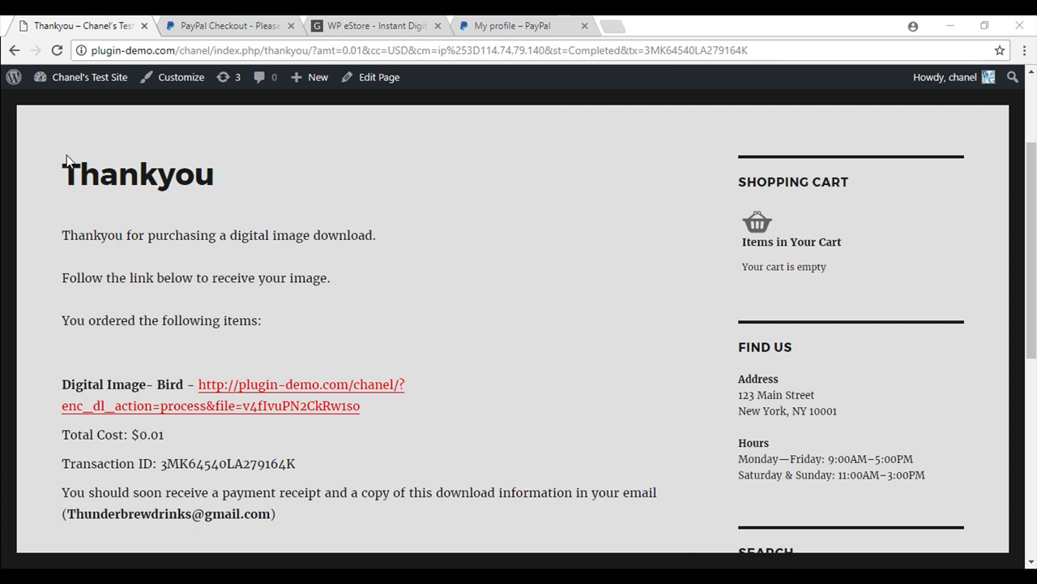
left_click(347, 412)
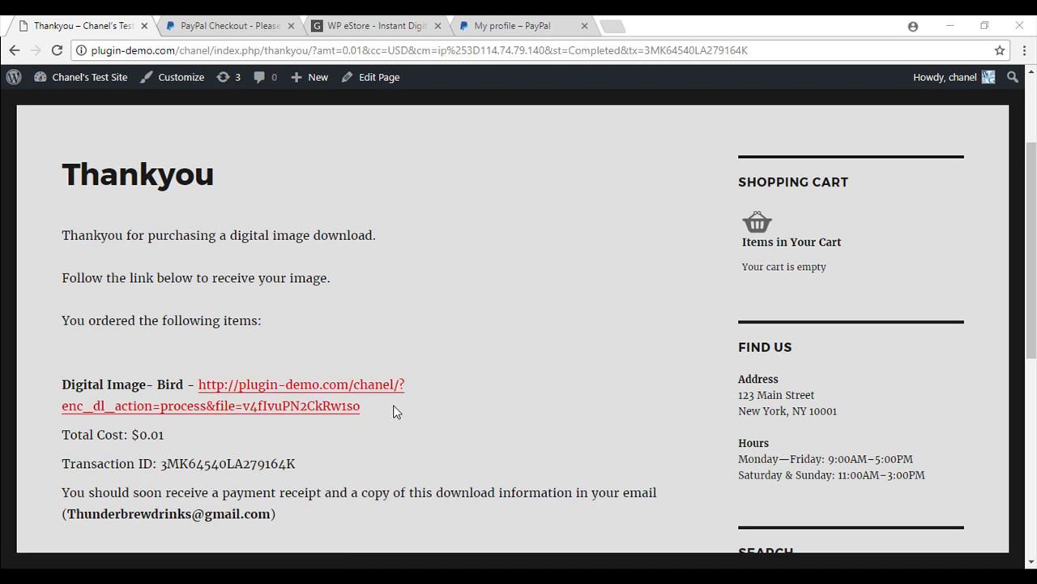